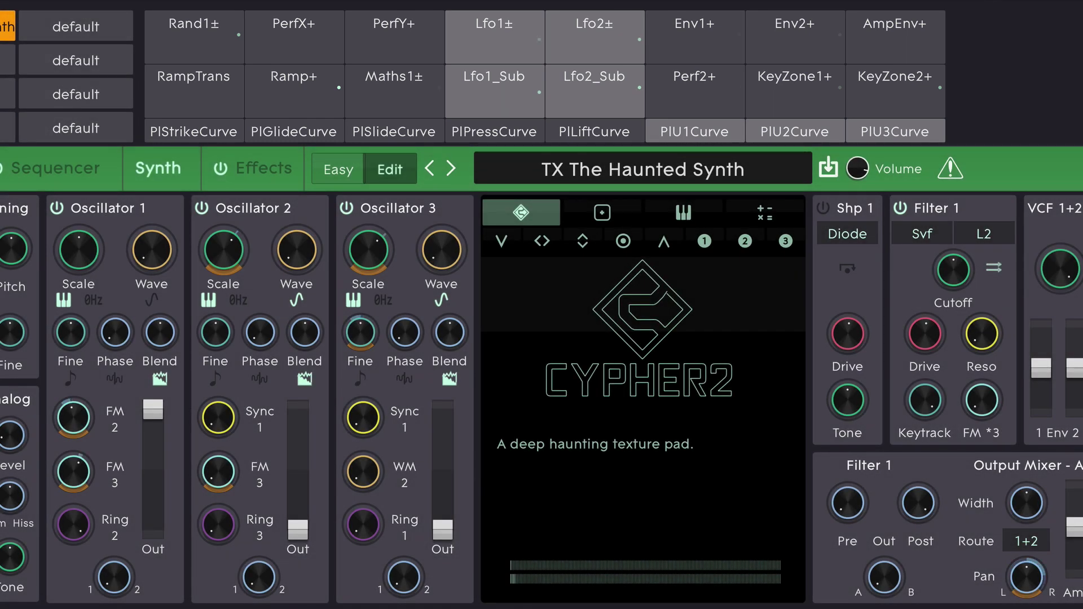
Step: Put TransMod 3 (PerfY+) into assigning mode with LFOs › LFO 1 main out (bipolar) as source
click(409, 43)
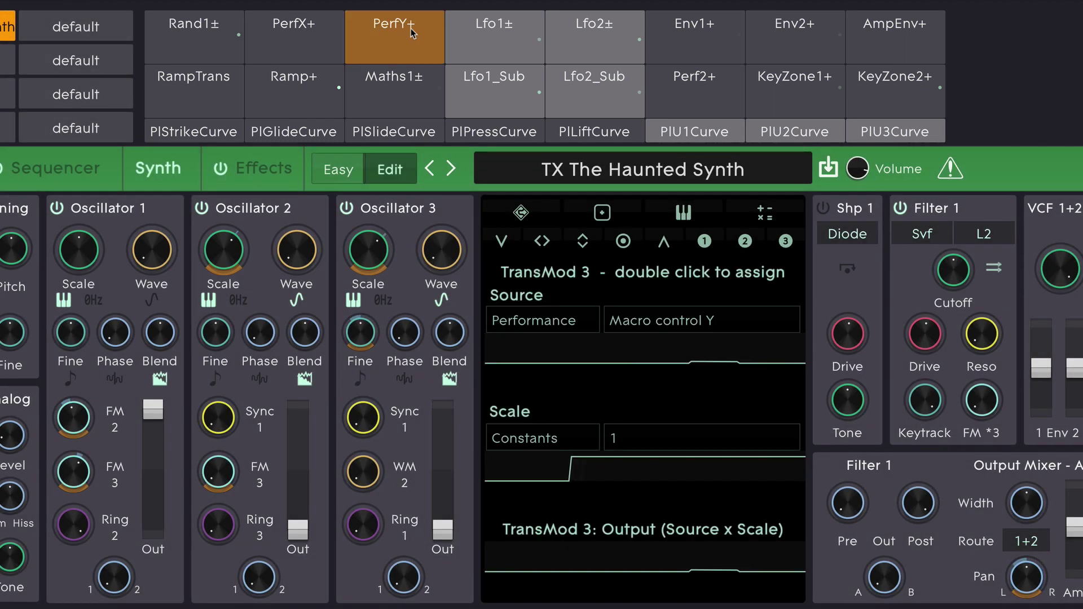
double_click(408, 43)
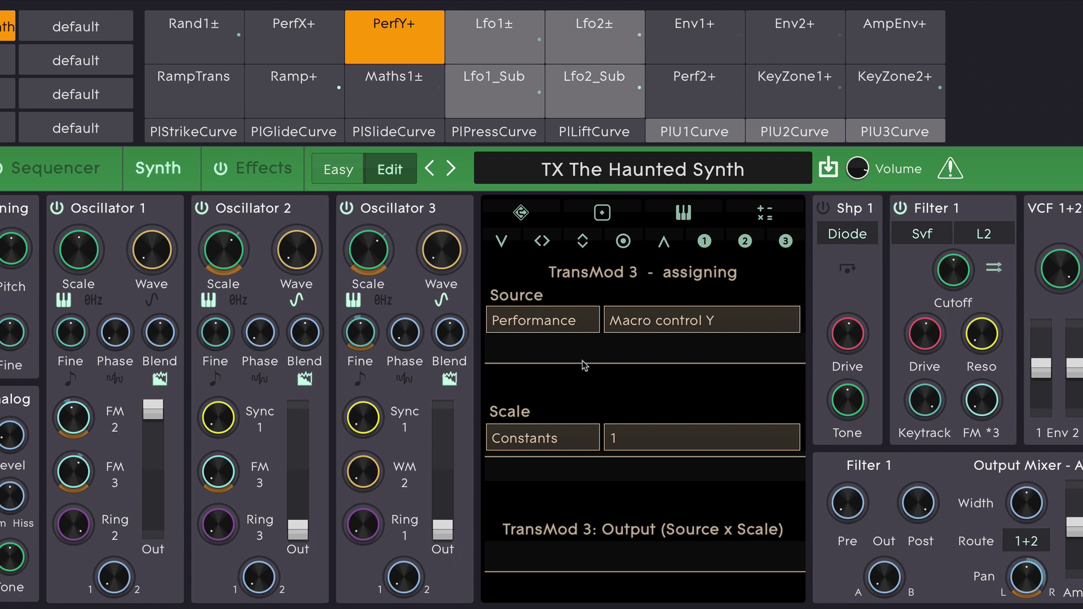
click(566, 329)
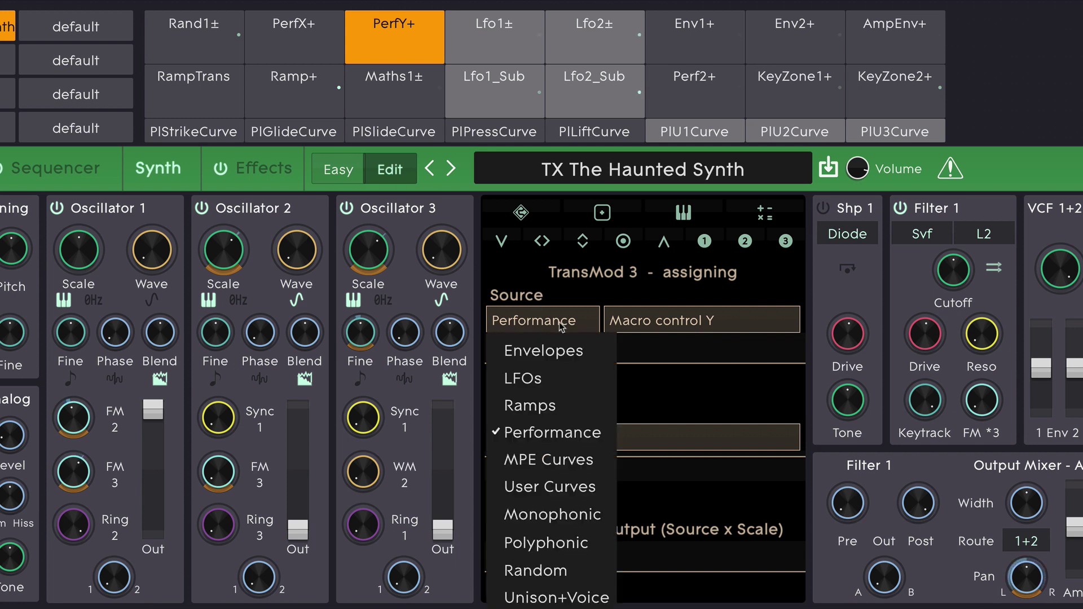
click(563, 380)
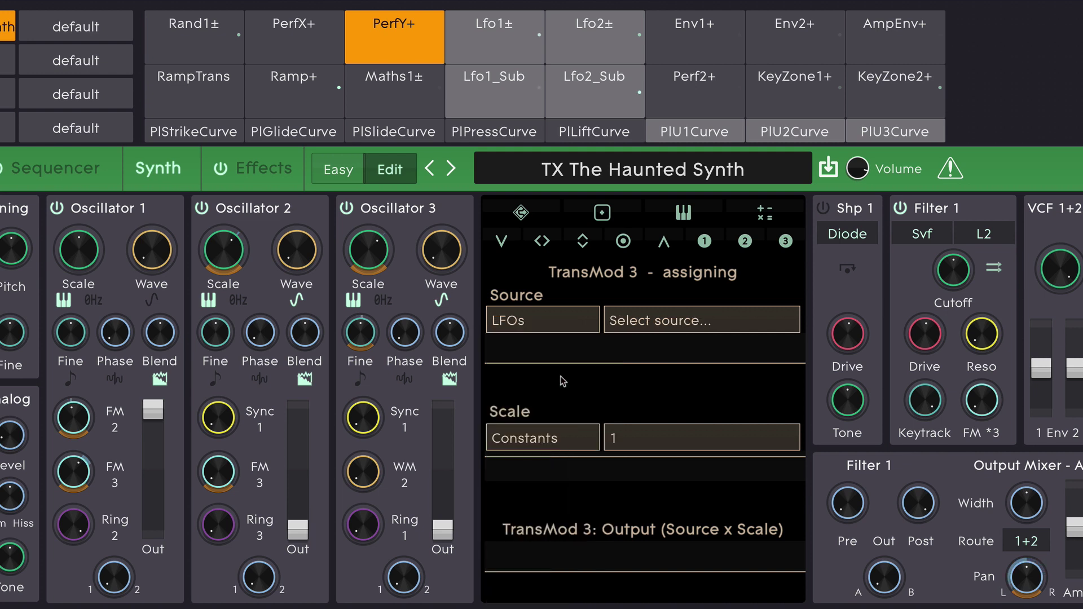
click(665, 326)
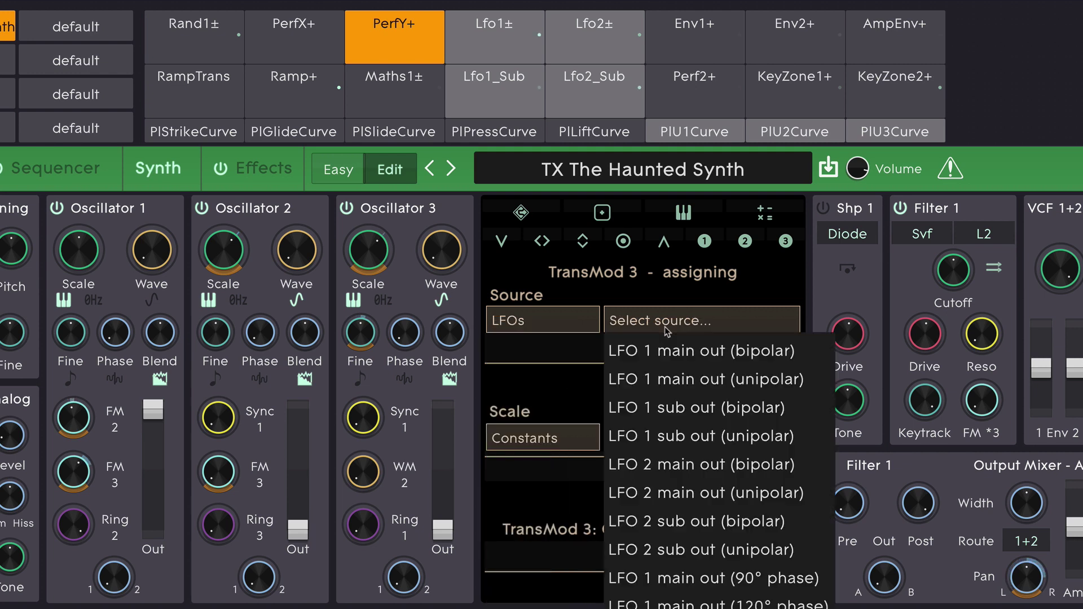
click(678, 354)
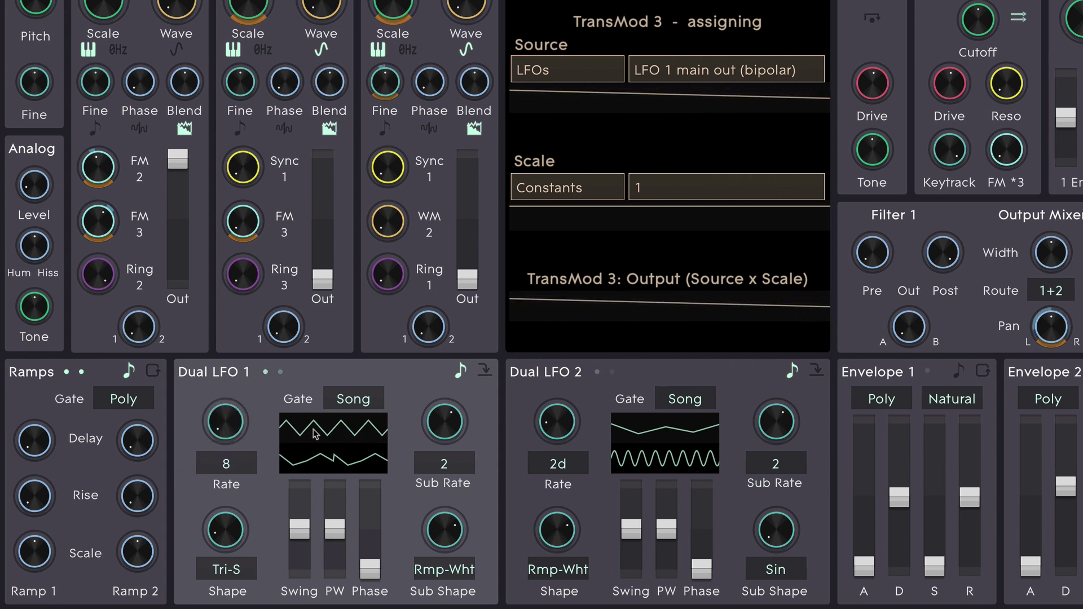
mouse_move(233, 540)
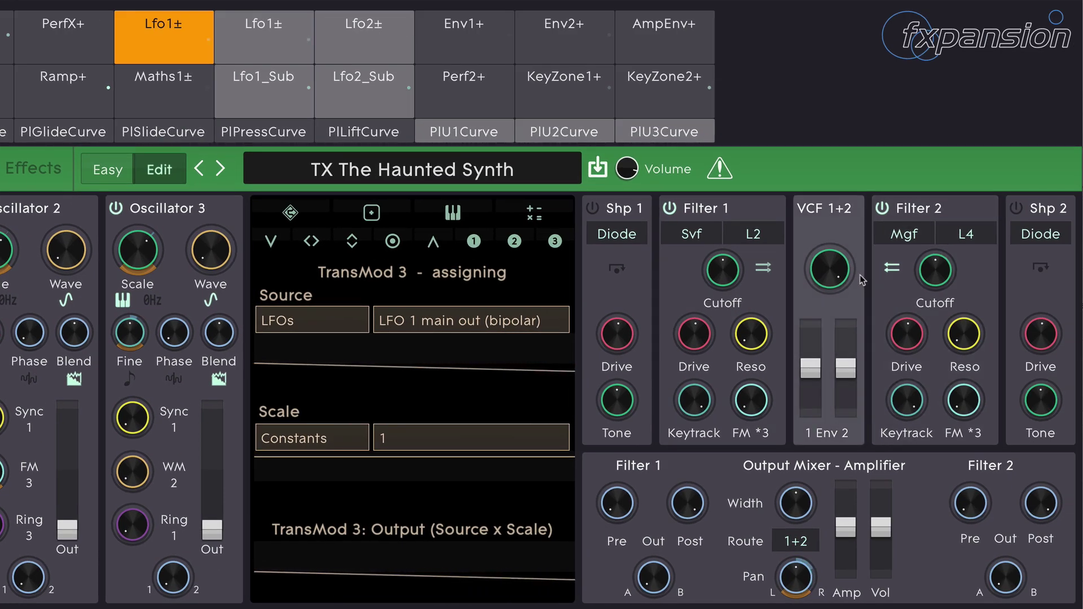
Step: Give TransMod 3 a +24 to -35 st modulation range on the VCF 1+2 cutoff
mouse_move(857, 275)
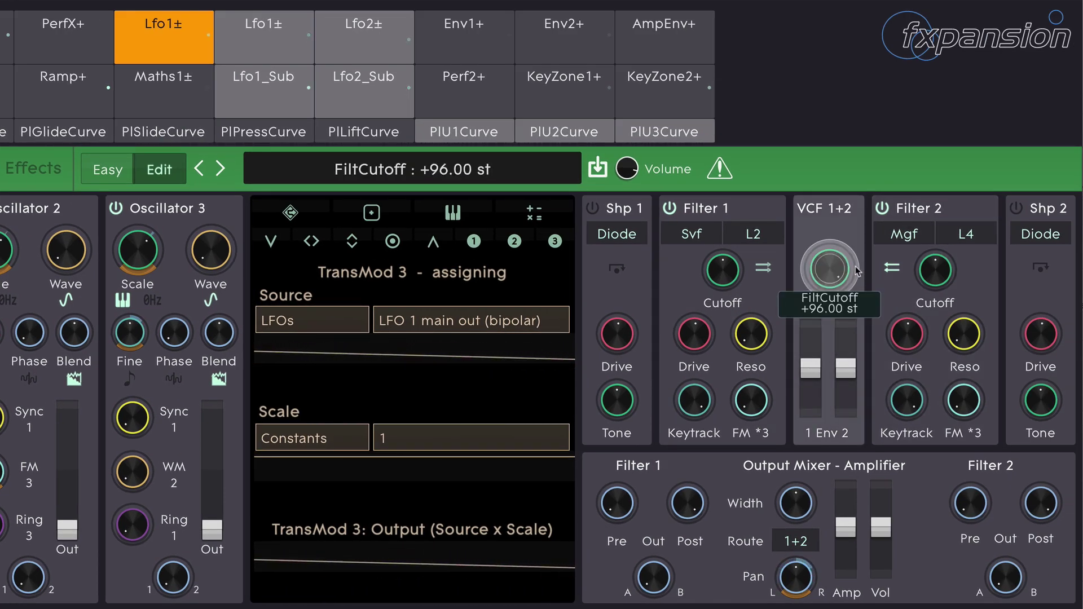
drag(829, 269, 829, 321)
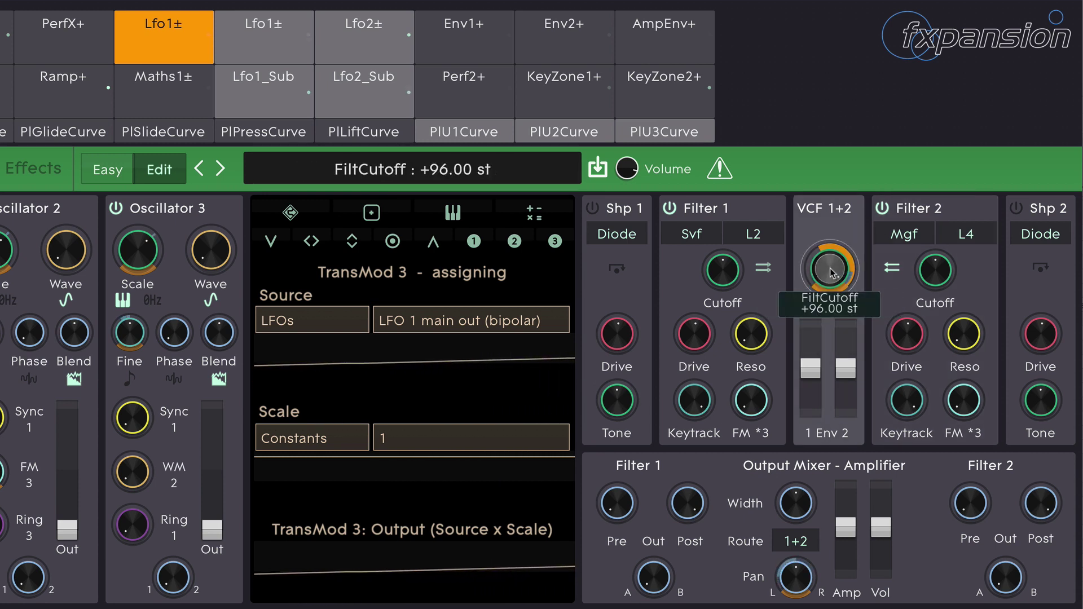
drag(829, 269, 856, 276)
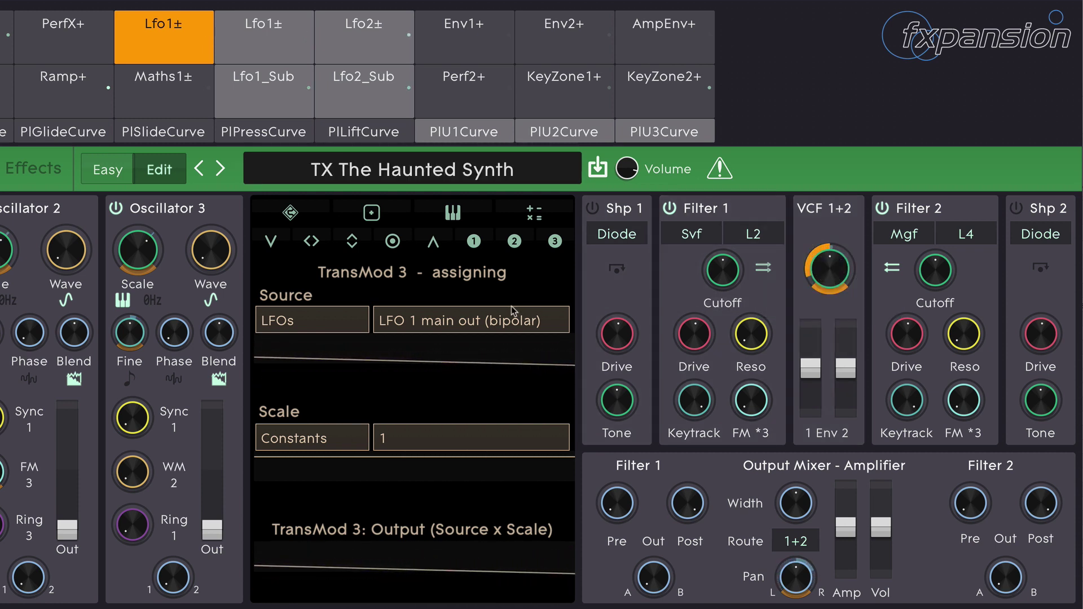
Step: Change TransMod 3's source to LFO 1 main out (unipolar), now labelled Lfo1+
click(492, 327)
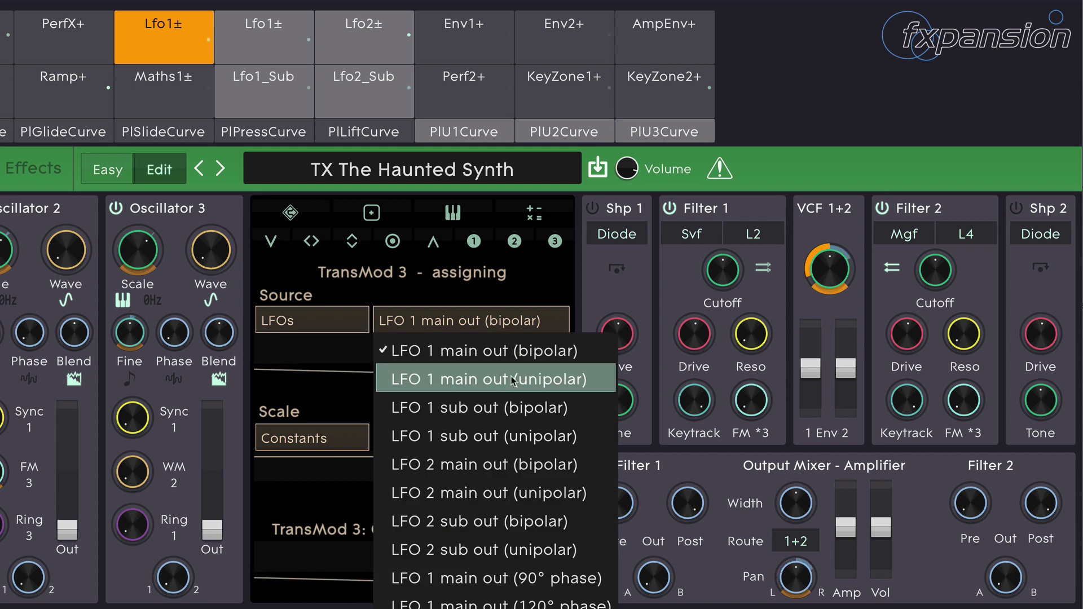
click(546, 385)
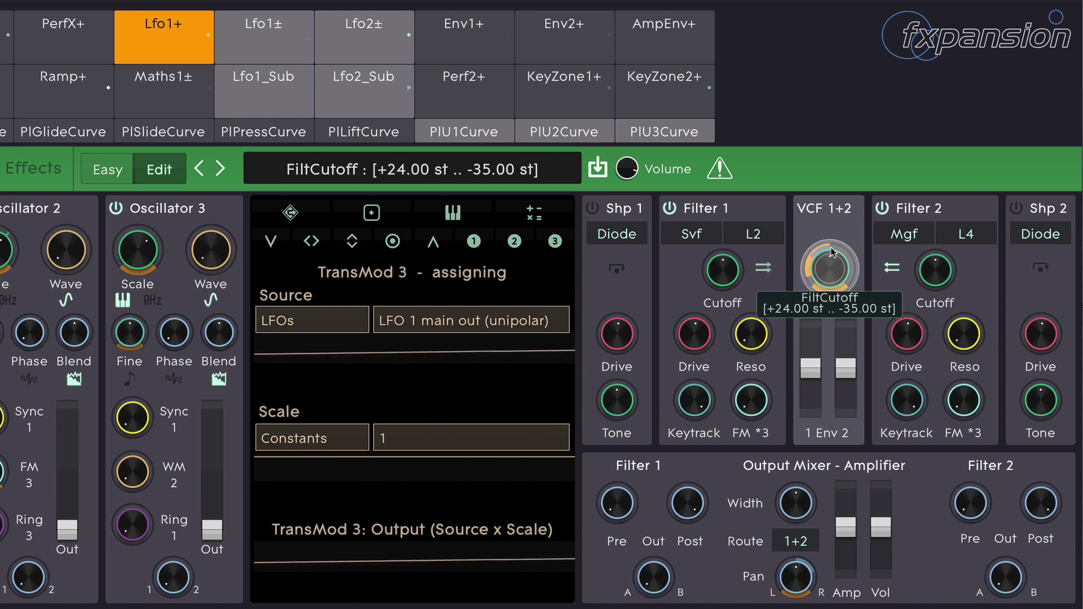
click(523, 324)
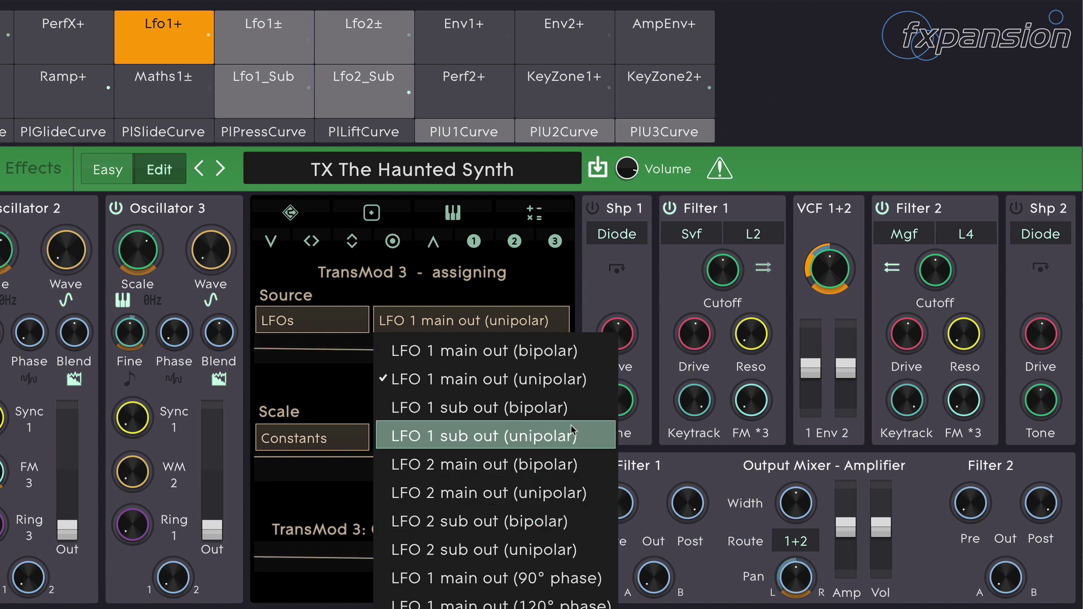
click(571, 385)
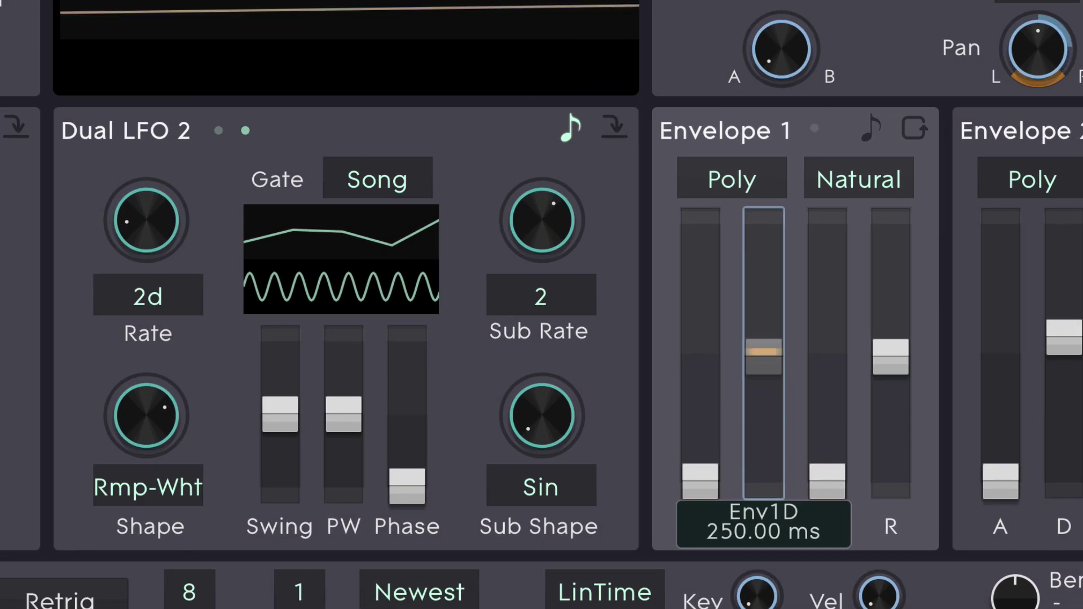
Step: Add a 250 ms to 13.72 s TransMod 3 modulation range to Envelope 1's decay
drag(778, 330, 778, 270)
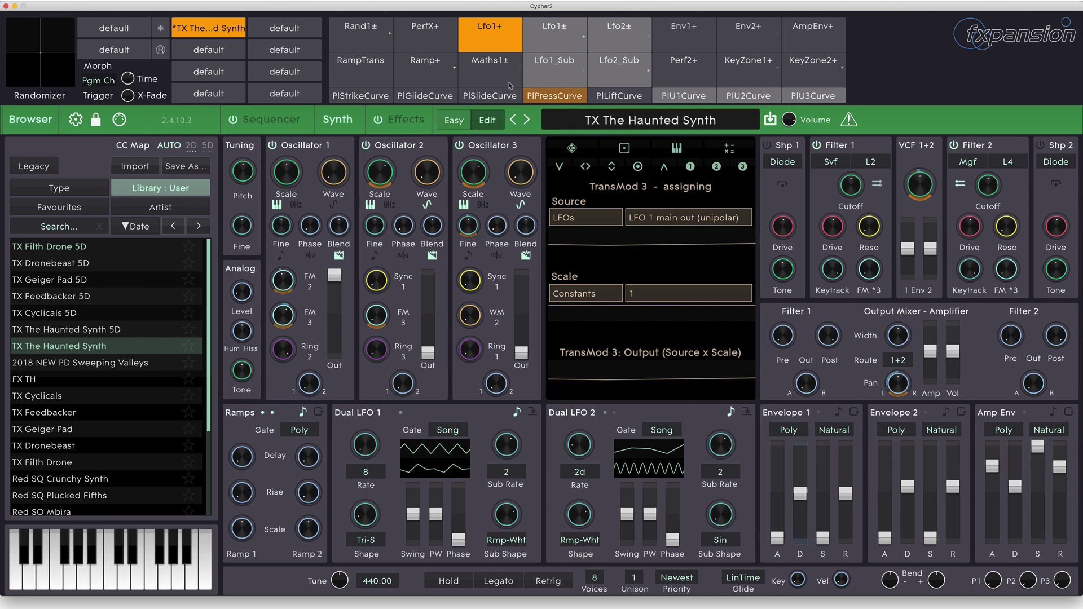
Step: Select the PerfX+ slot and check its +21.00 st range on Oscillator 2 Scale
click(434, 41)
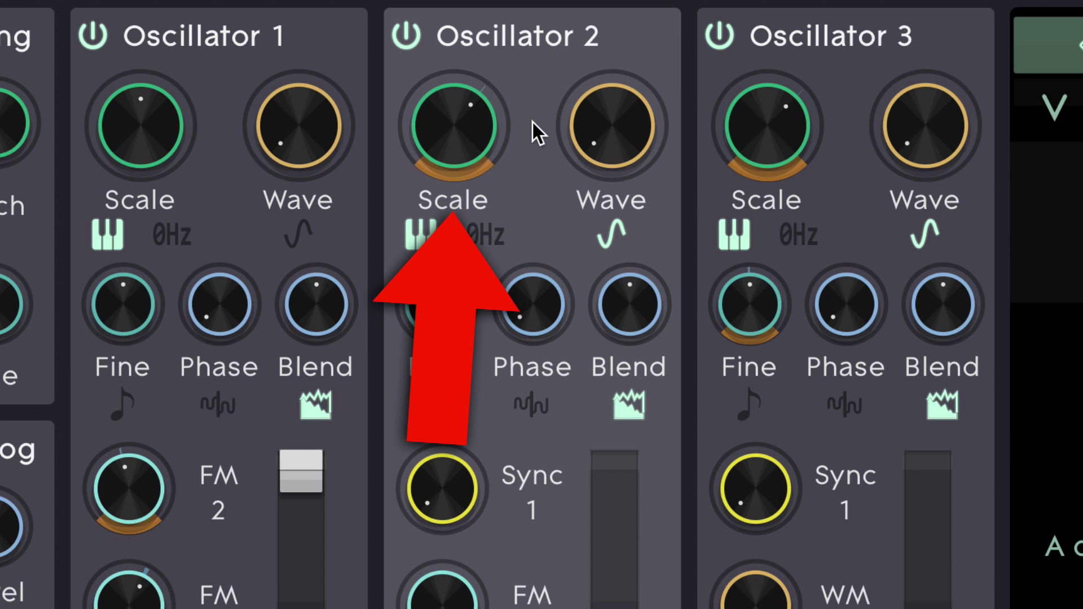
mouse_move(490, 114)
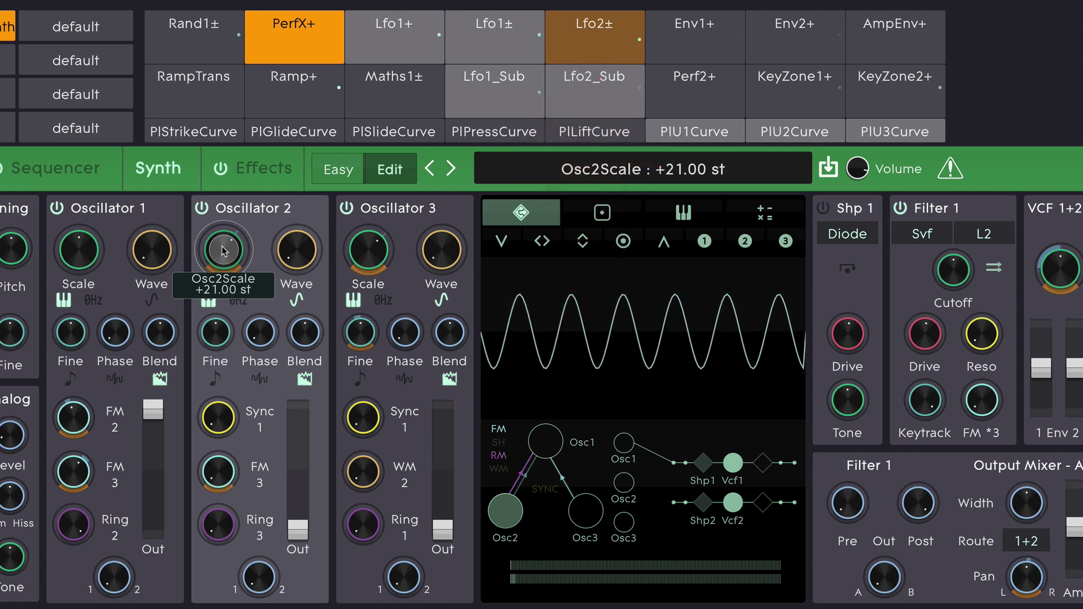
Step: View the PlPressCurve, assign from the Lfo2± slot, and make Env1+ the active source
click(475, 132)
double_click(590, 46)
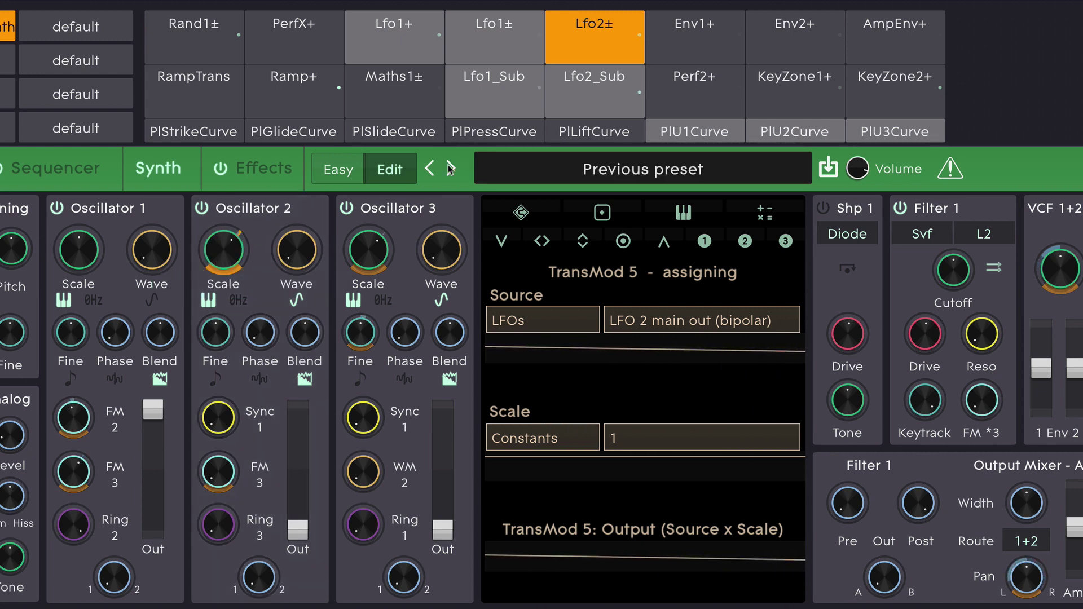
click(707, 48)
Step: Check the Lfo2±, PerfX+, RampTrans, Lfo1_Sub and Lfo2_Sub sources, ending on TransMod 12
click(588, 41)
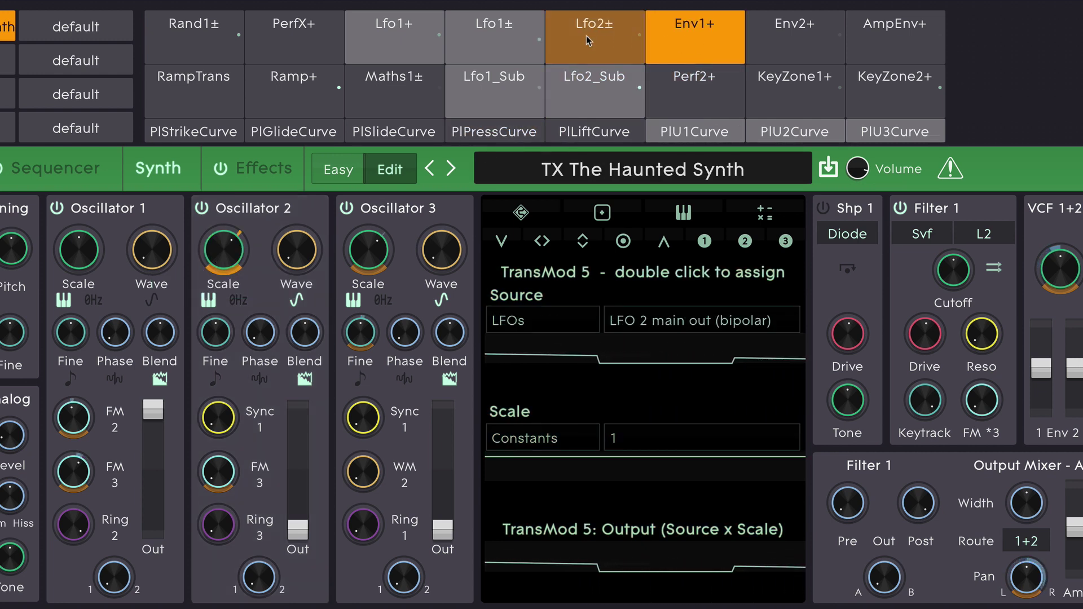
click(294, 34)
click(193, 88)
click(494, 87)
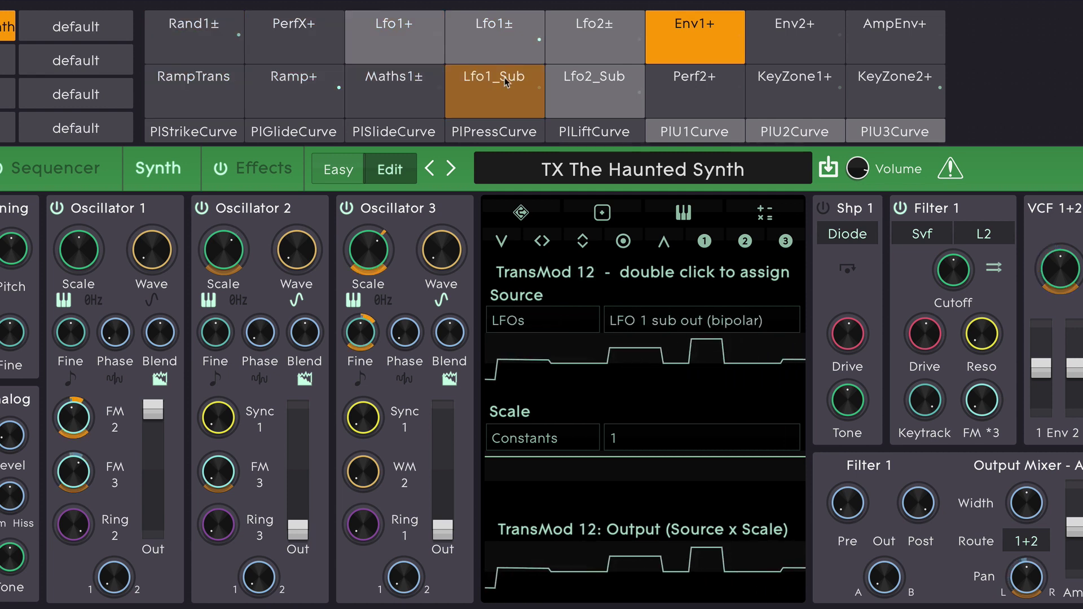
click(562, 79)
click(565, 22)
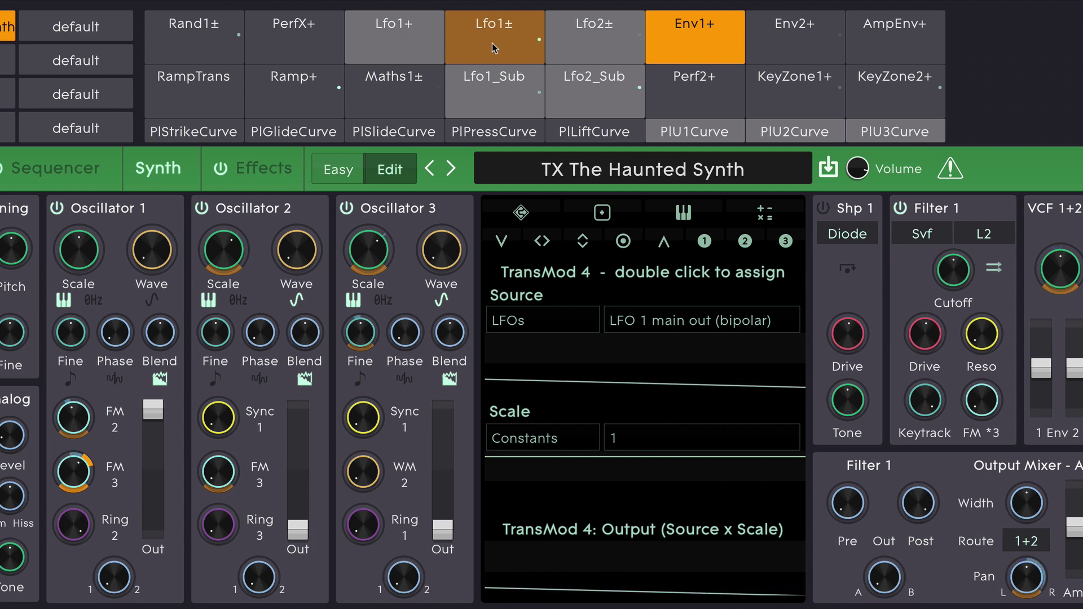
click(501, 96)
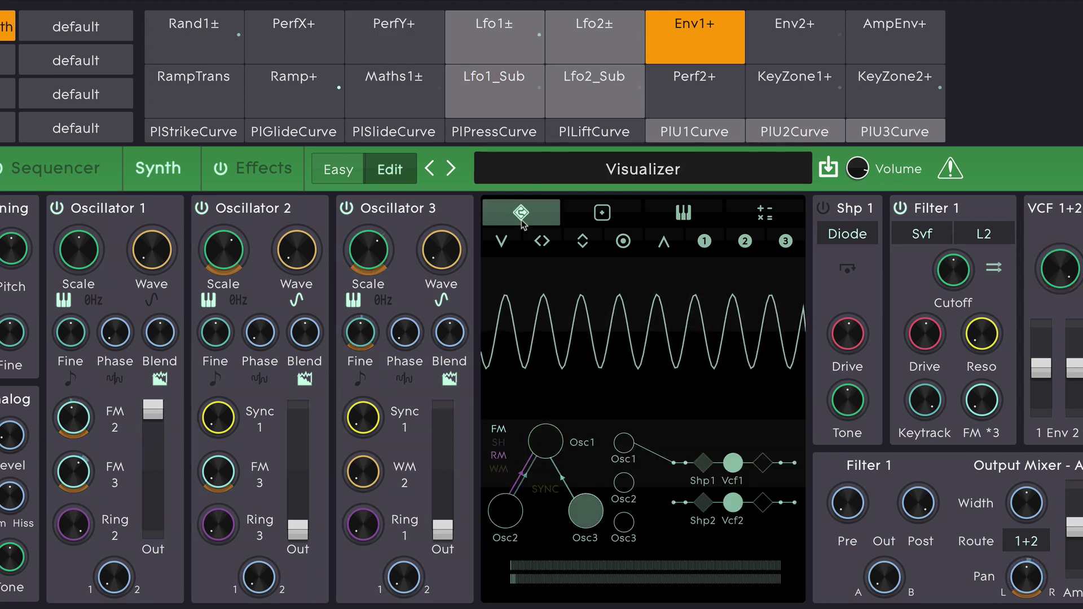
Step: Review TransMod 13's LFO 2 sub out (bipolar) source with Scale left at Constants › 1
mouse_move(509, 92)
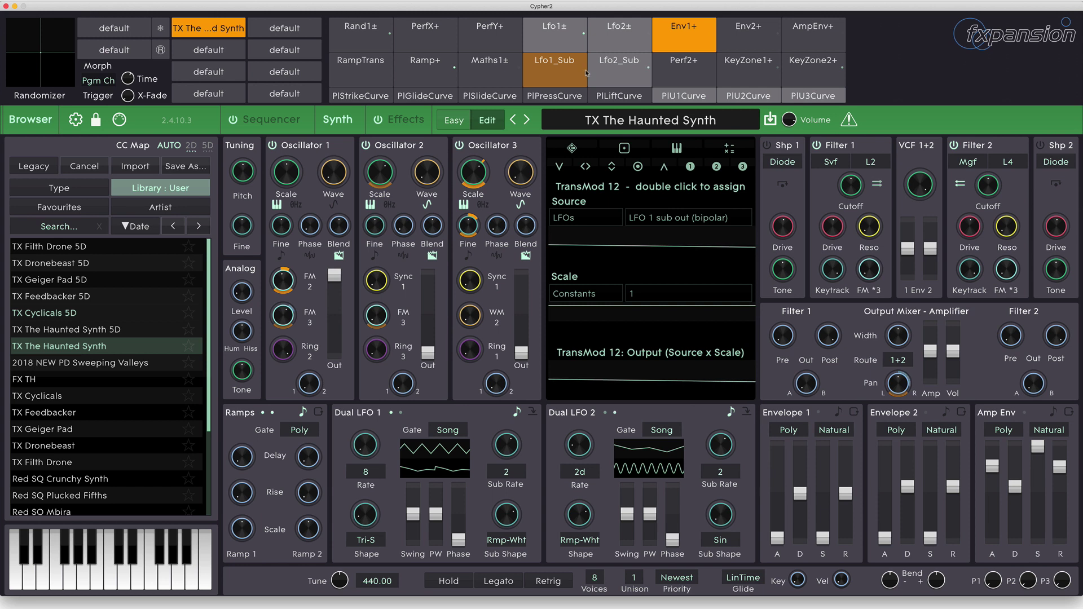
mouse_move(621, 82)
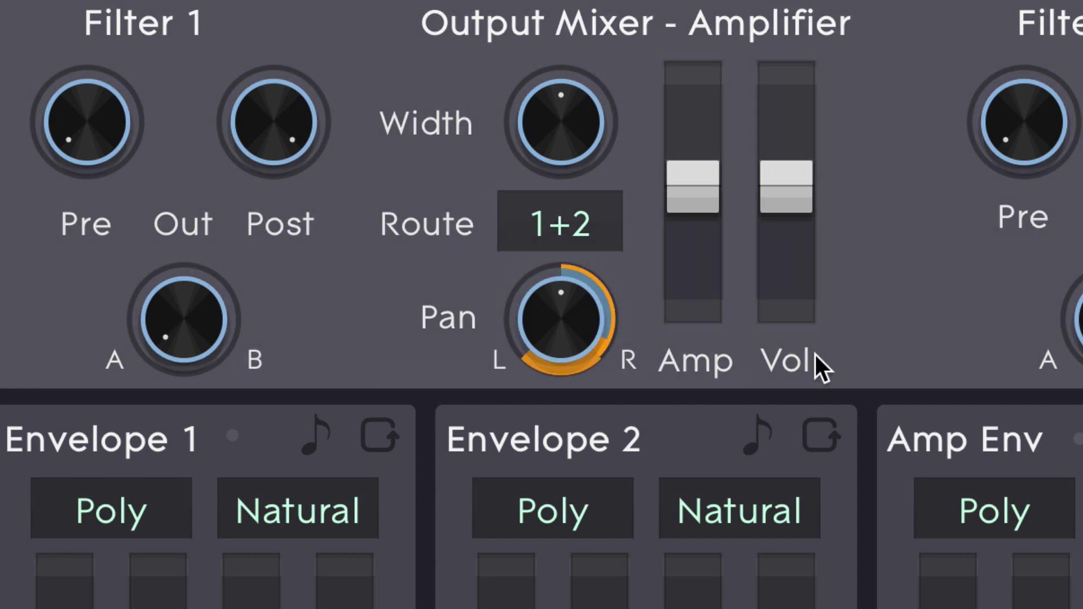
mouse_move(529, 315)
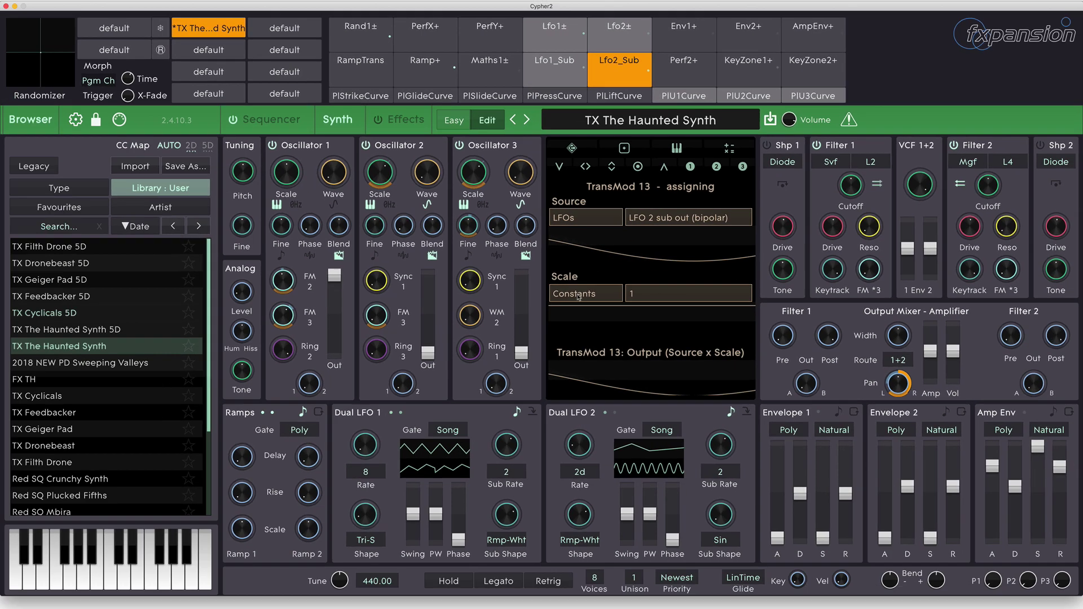
Step: Set TransMod 13's Scale to Monophonic › Mod wheel, relabelling the slot Lfo2_Sub Mod+
click(530, 443)
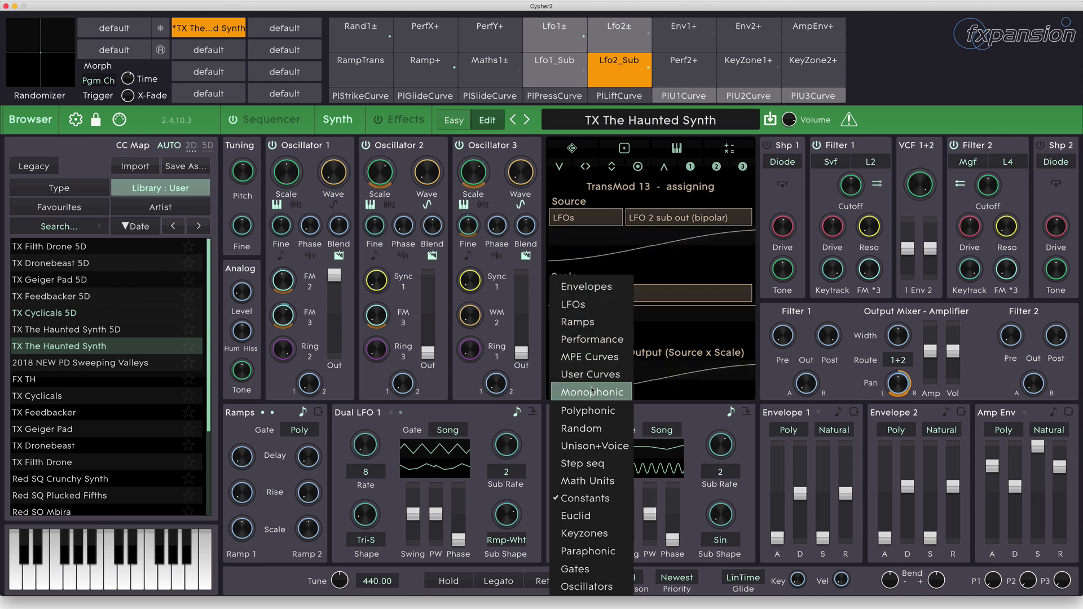
click(592, 392)
click(654, 293)
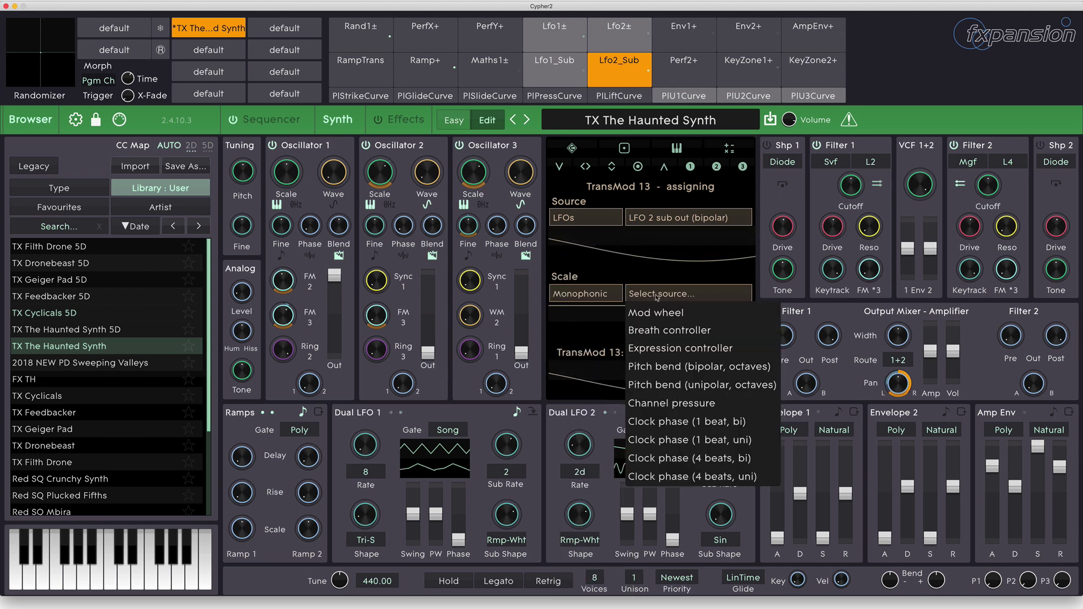
click(649, 310)
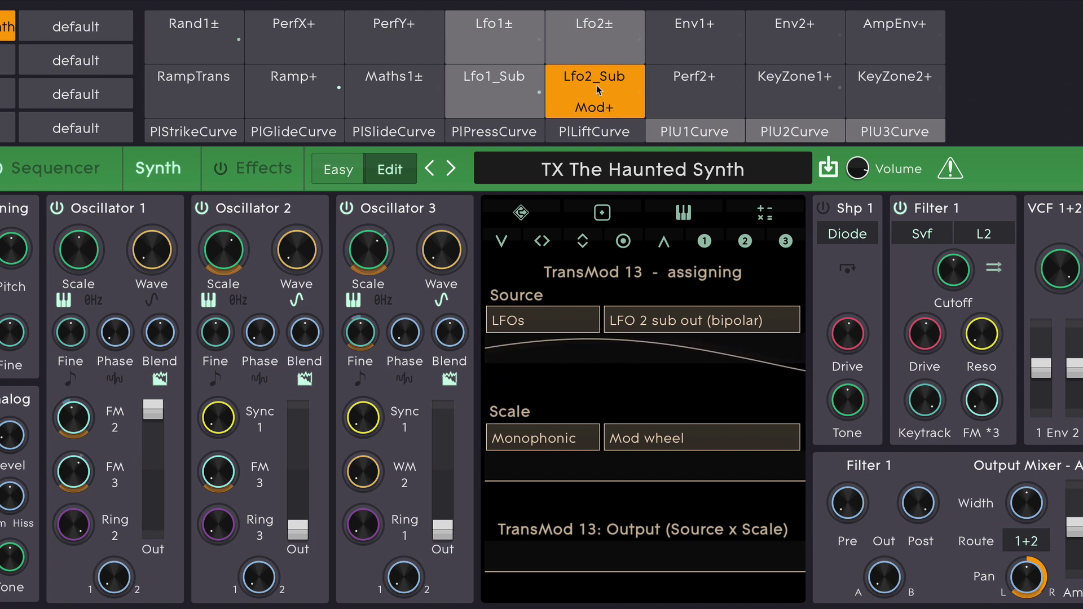
Step: Browse the Lfo2_Sub slot's source categories, then reopen its source and context menu
click(604, 83)
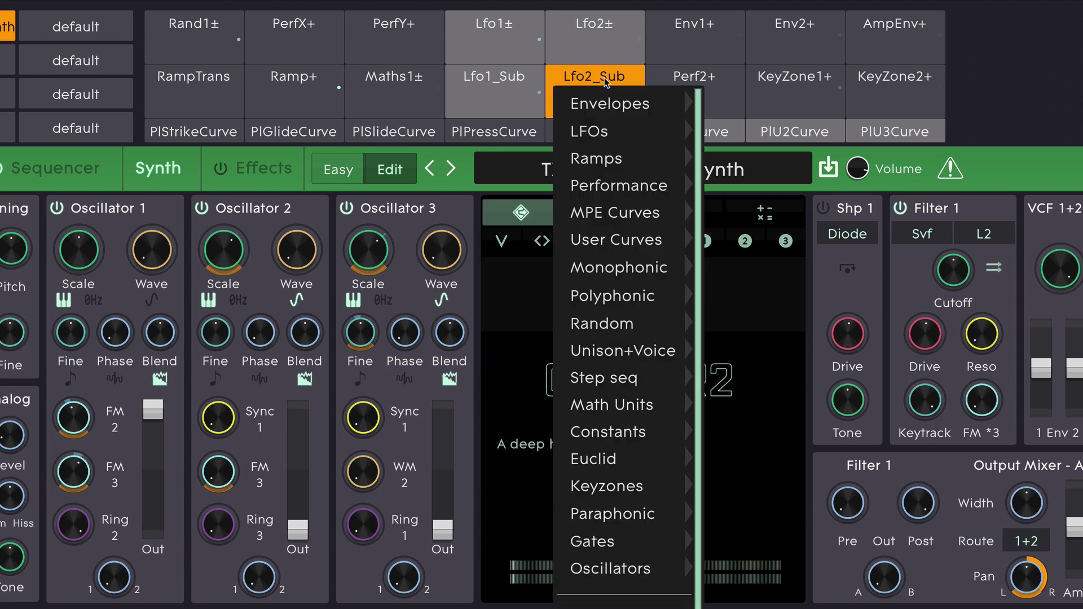
mouse_move(649, 221)
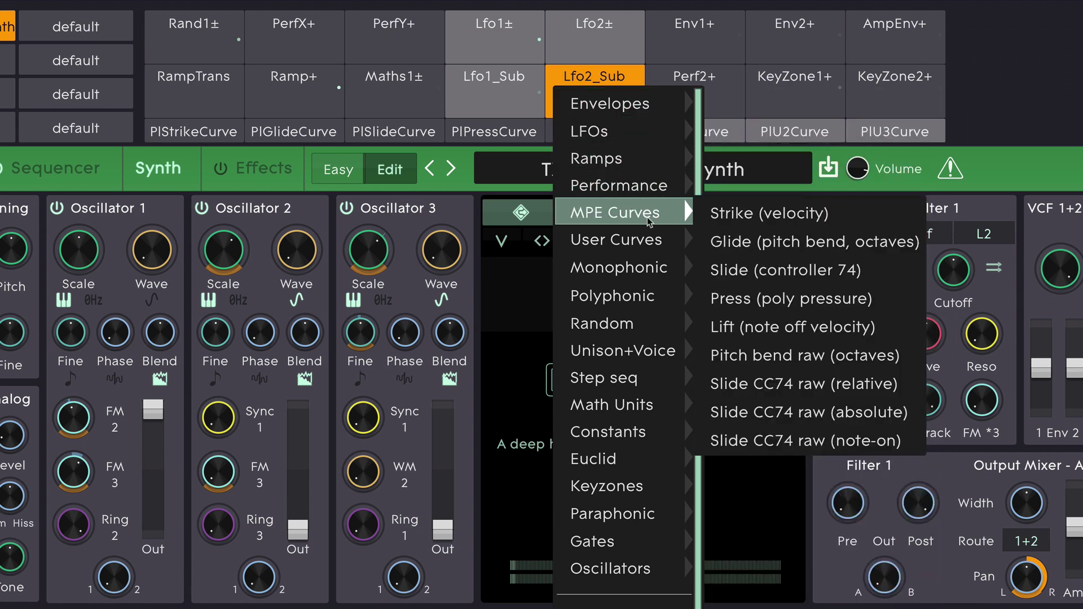
mouse_move(641, 391)
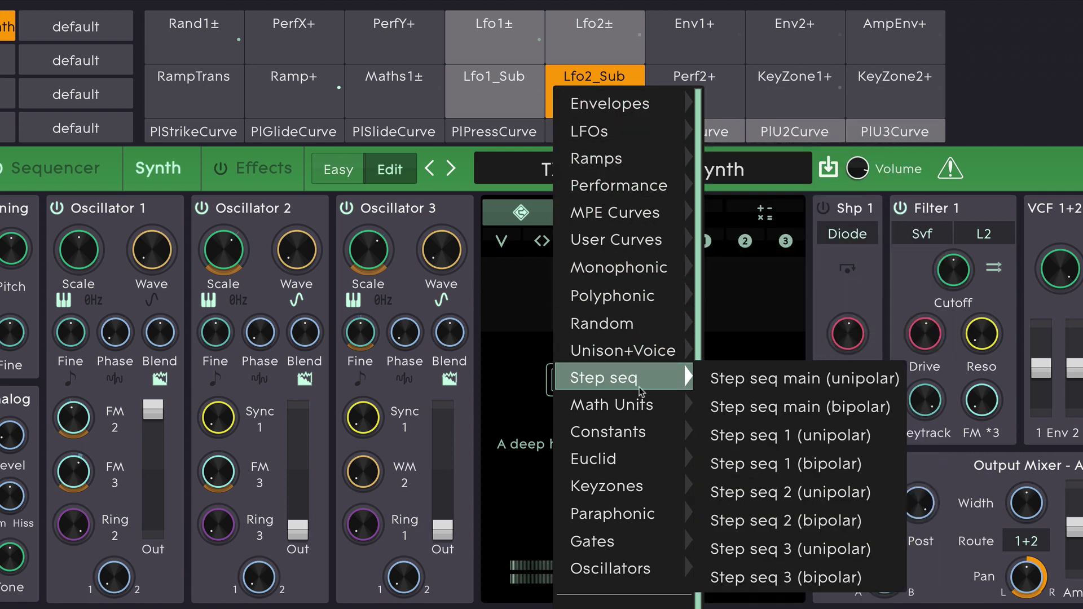
click(592, 107)
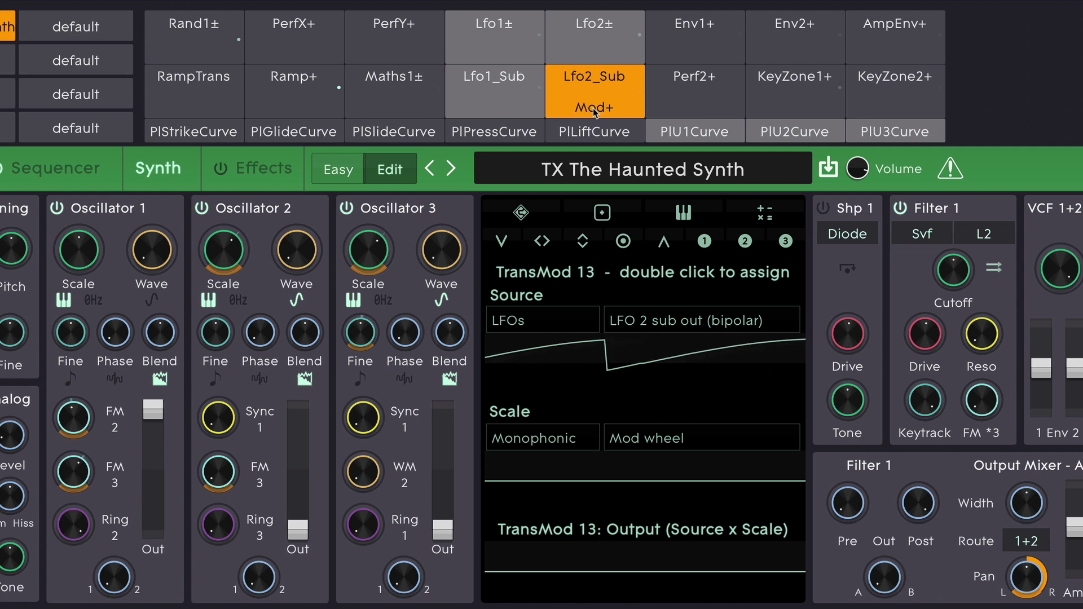
click(593, 109)
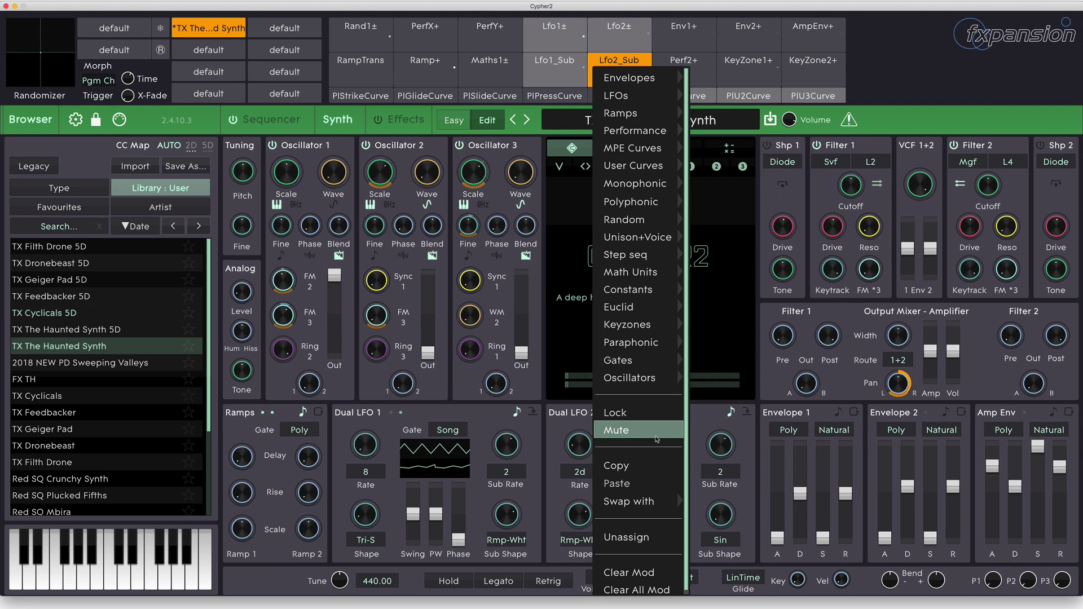
mouse_move(646, 502)
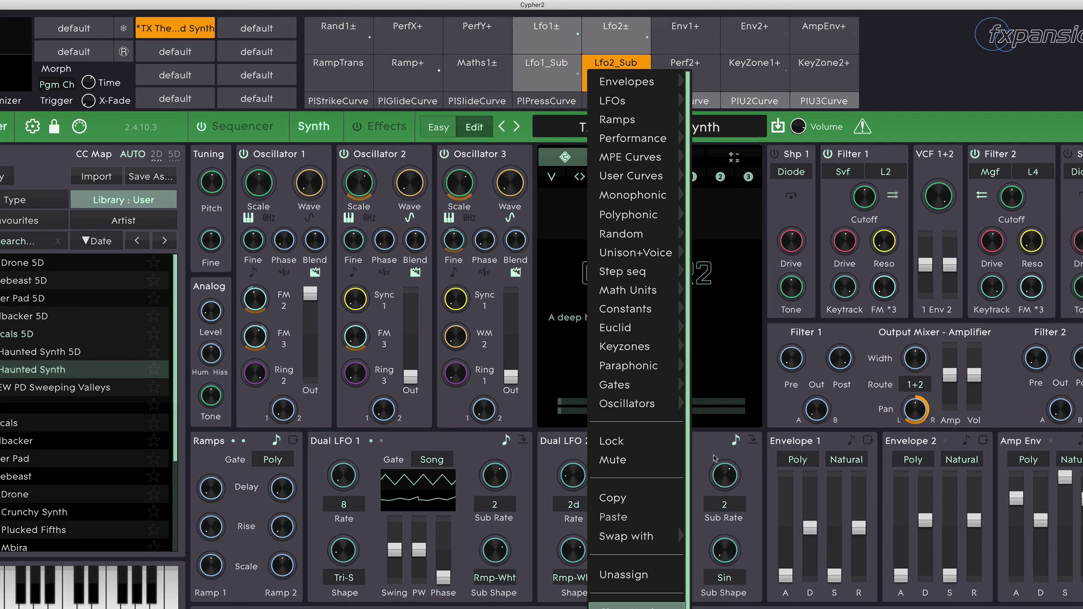
Step: Close the slot menu and step through the PlU3, Lift, Press, Slide, Glide and Strike curves
click(714, 458)
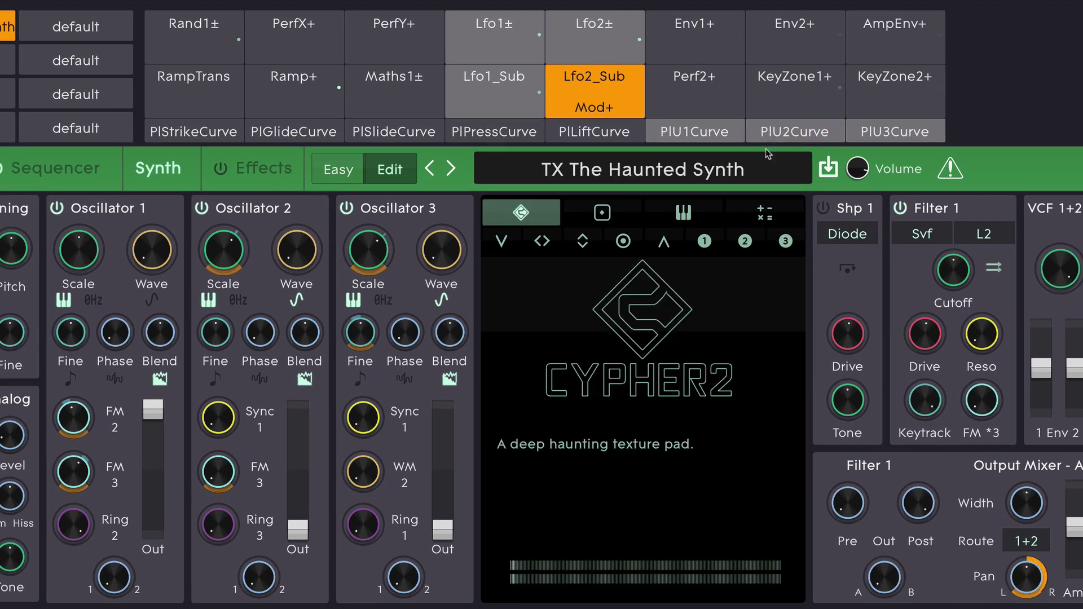
click(792, 132)
click(895, 131)
click(594, 127)
click(463, 135)
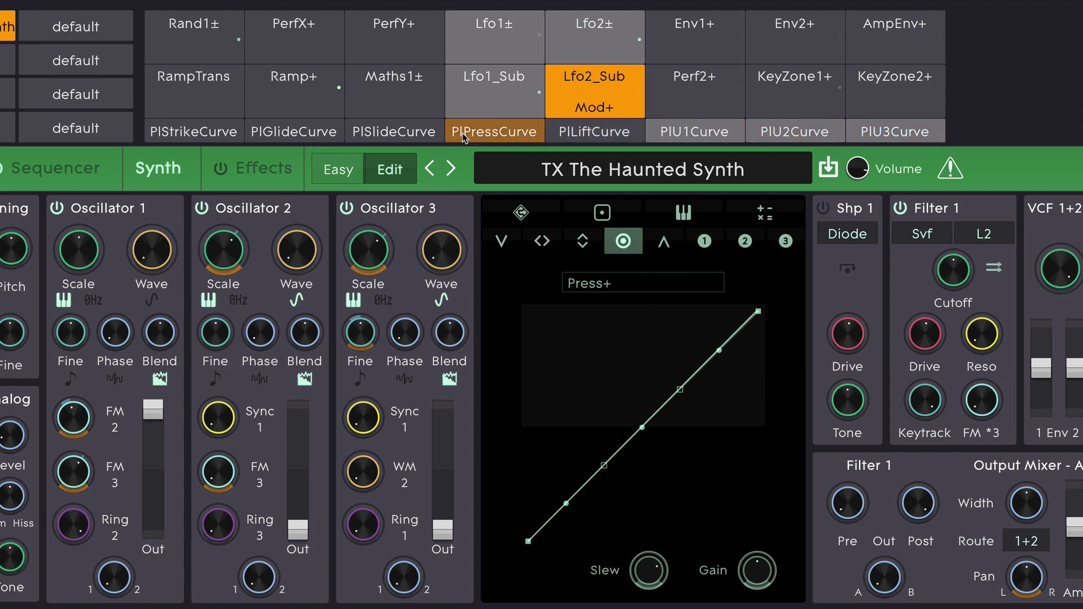
click(392, 133)
click(293, 134)
click(231, 135)
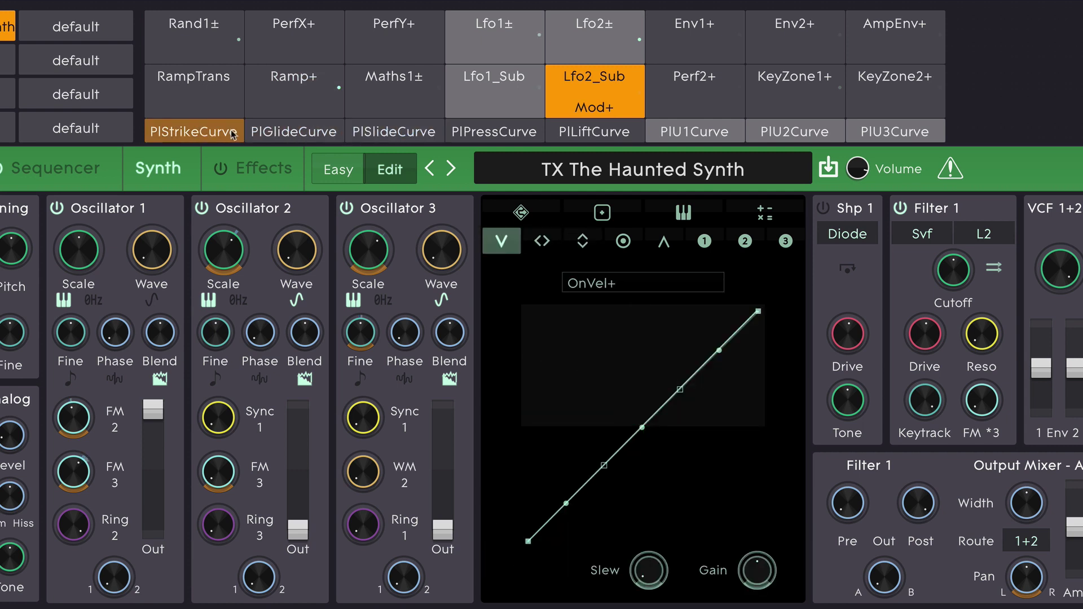
Step: Cycle through the Glide, Slide, Lift and PlU1–PlU3 curves, then back to the strike curve
click(302, 134)
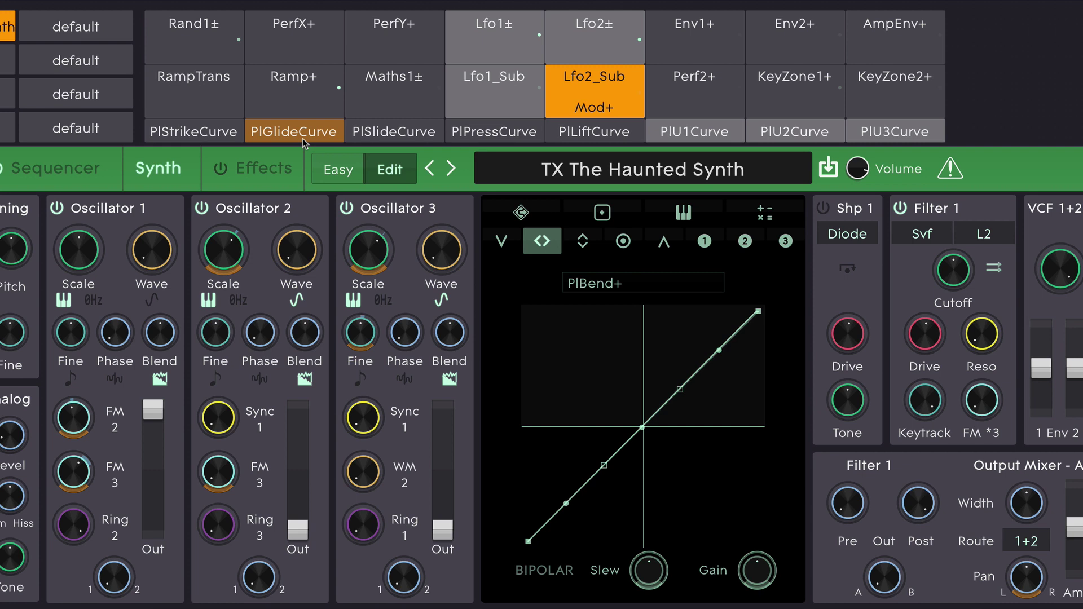
click(394, 134)
click(395, 136)
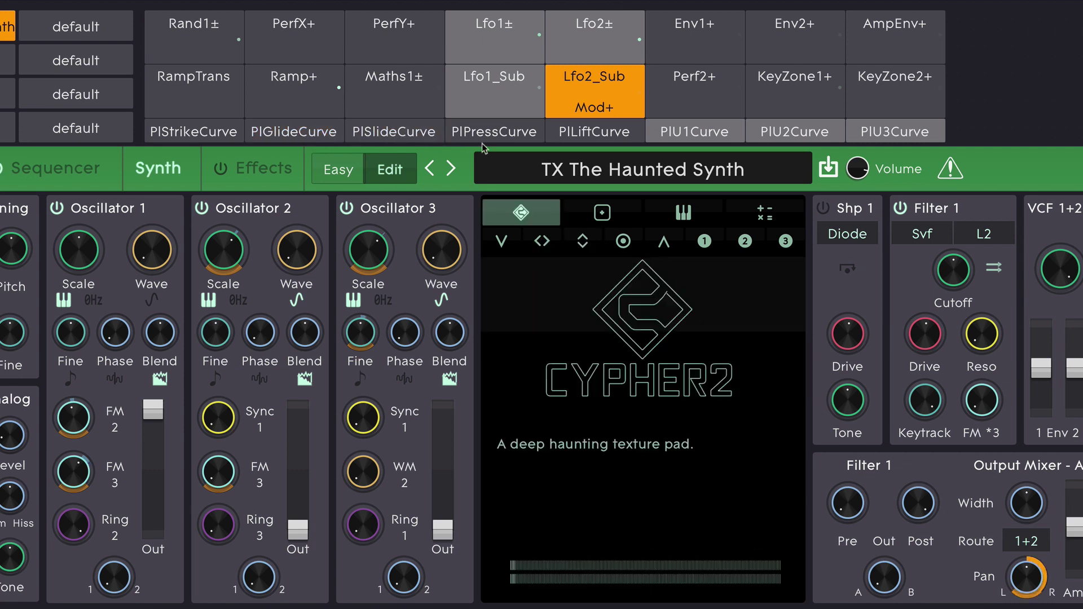
click(597, 133)
click(680, 136)
click(783, 136)
click(895, 133)
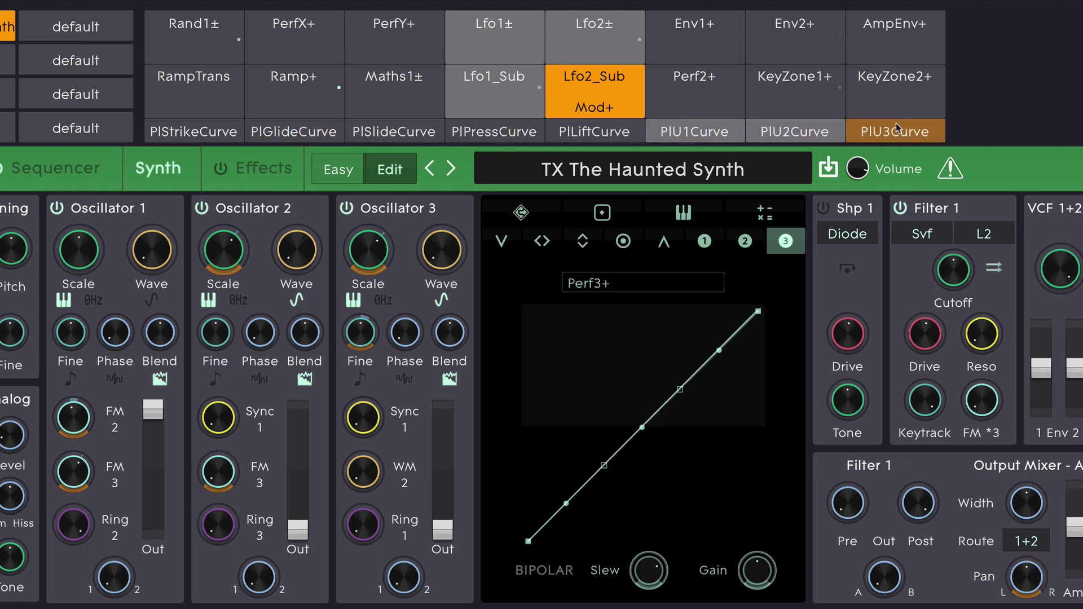
click(795, 134)
click(694, 133)
click(586, 134)
click(498, 134)
click(394, 133)
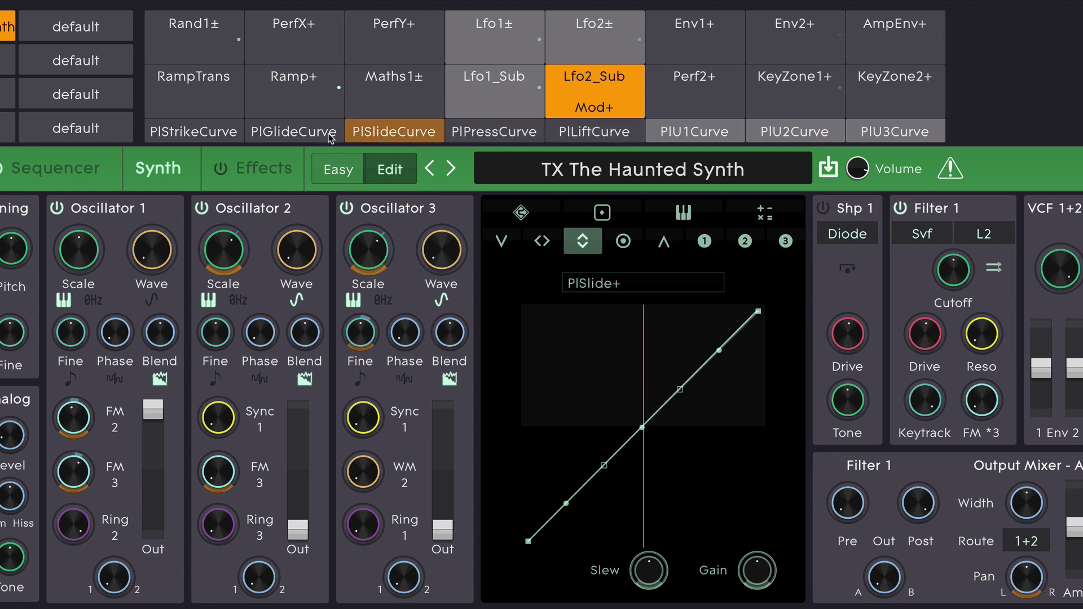
click(293, 134)
click(206, 134)
click(209, 134)
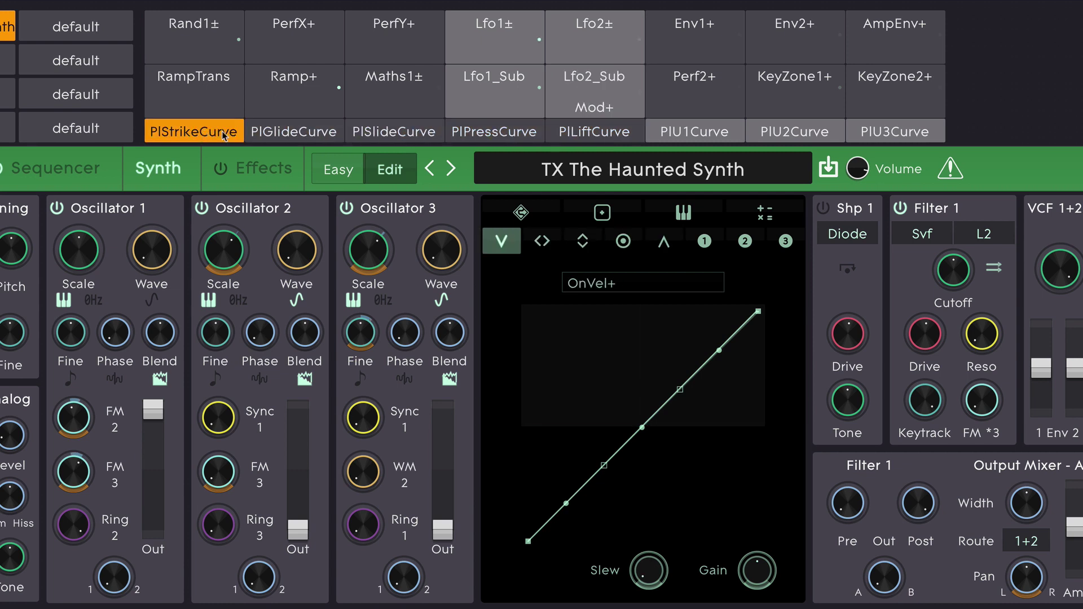
Step: Step through the PlBend+, PlSlide+ and Press+ curves to the lift (OffVel+) curve
click(272, 134)
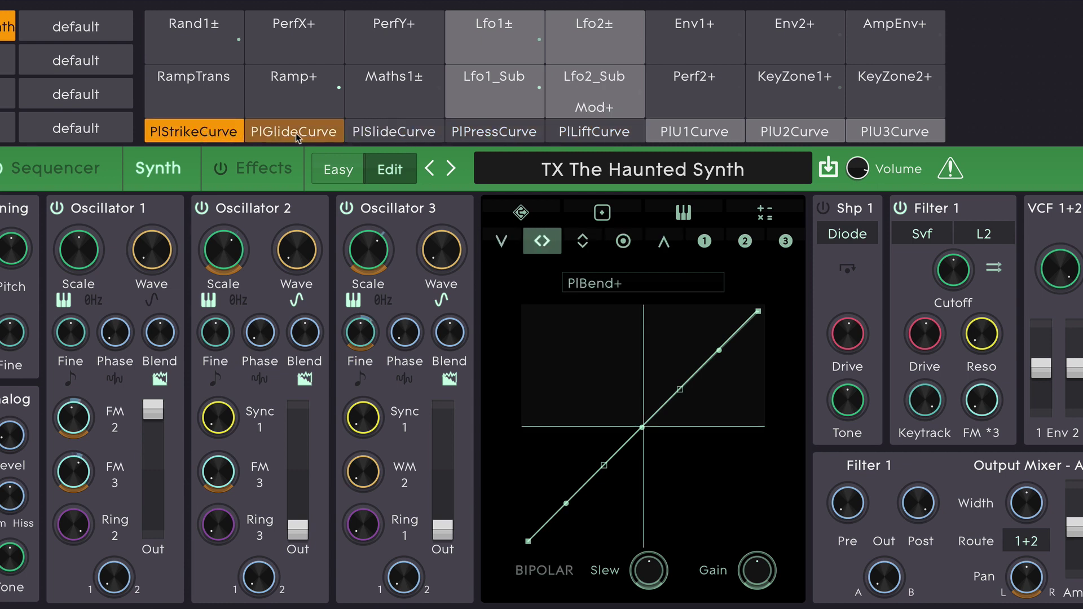
click(394, 133)
click(492, 135)
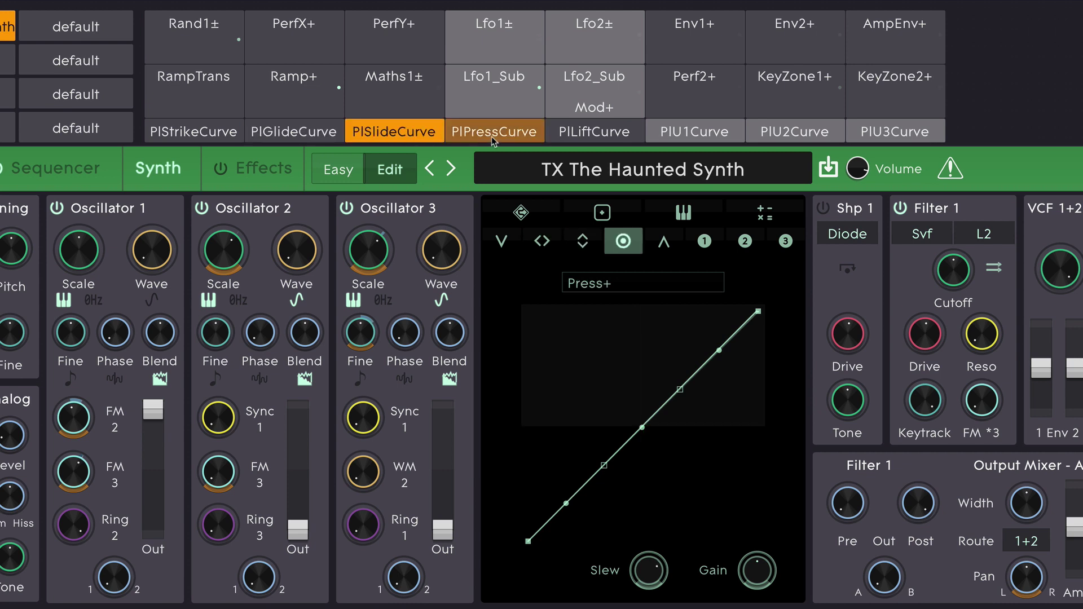
click(587, 133)
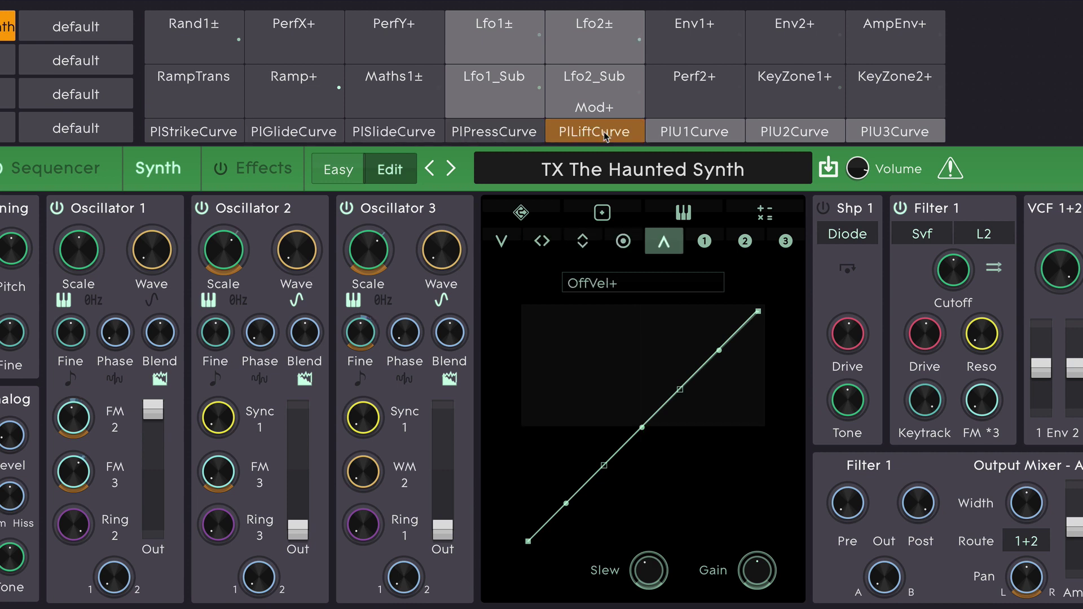
Step: Bend the OffVel+ lift curve to sag low and steepen near the top, with a longer slew
drag(603, 465, 635, 510)
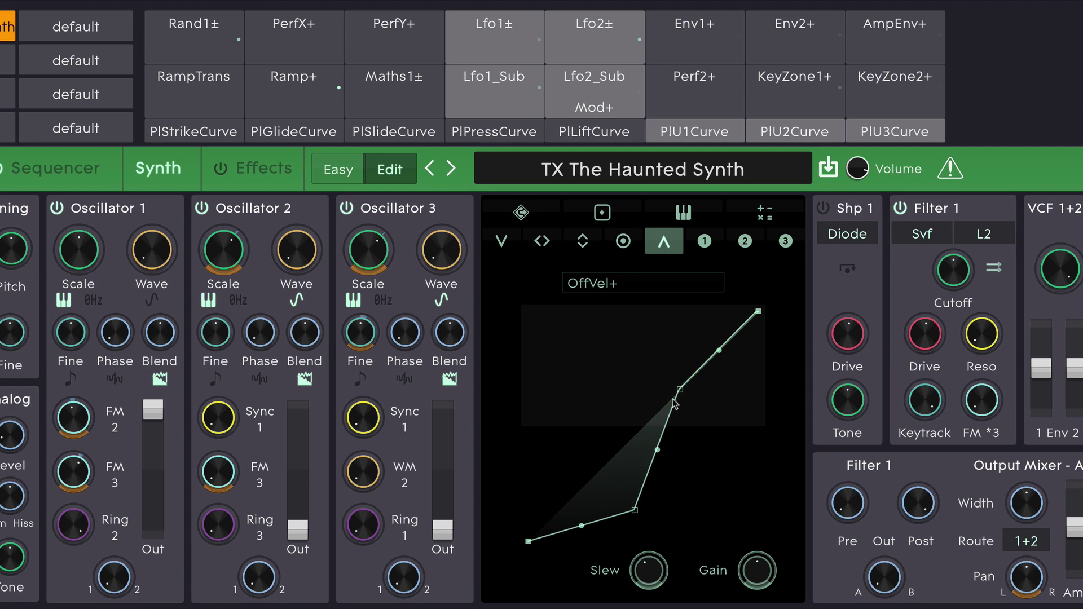
drag(680, 390, 724, 424)
drag(682, 474, 703, 522)
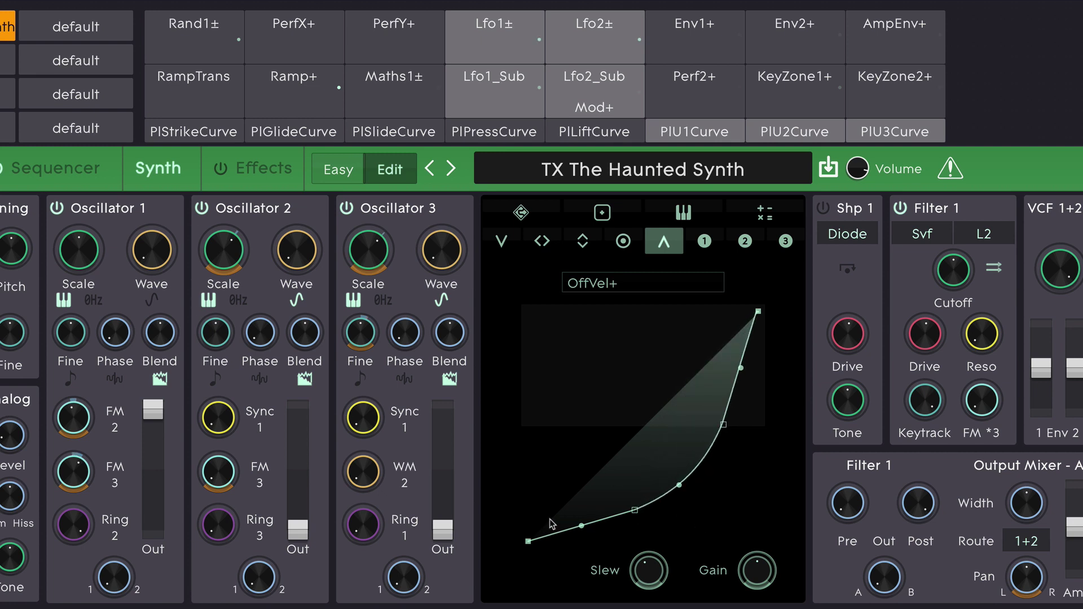
mouse_move(650, 578)
mouse_down()
mouse_move(650, 533)
mouse_move(649, 587)
mouse_up()
Step: Check the lift curve's gain and browse its source list without choosing a source
click(756, 570)
click(603, 285)
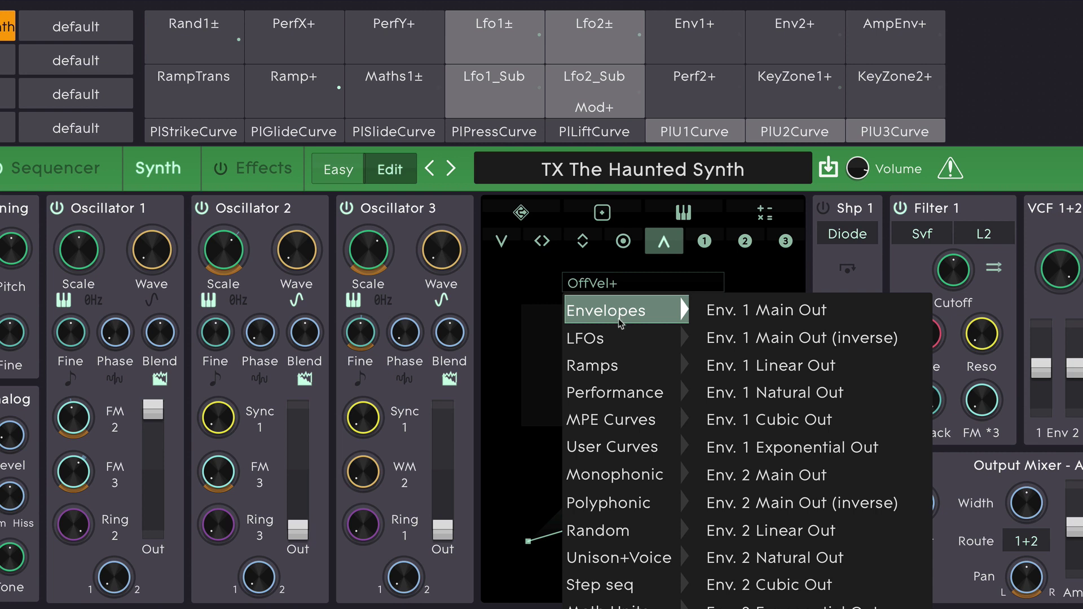
mouse_move(642, 327)
click(633, 290)
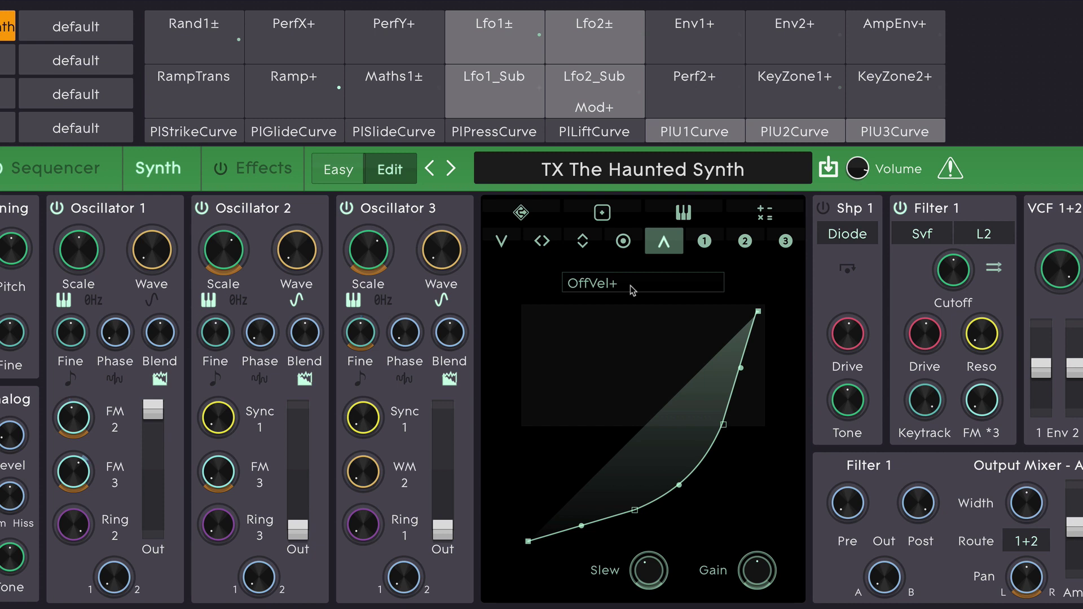
Step: Show the PIU1Curve user curve in the editor and inspect its P1–P3 knob values
click(696, 133)
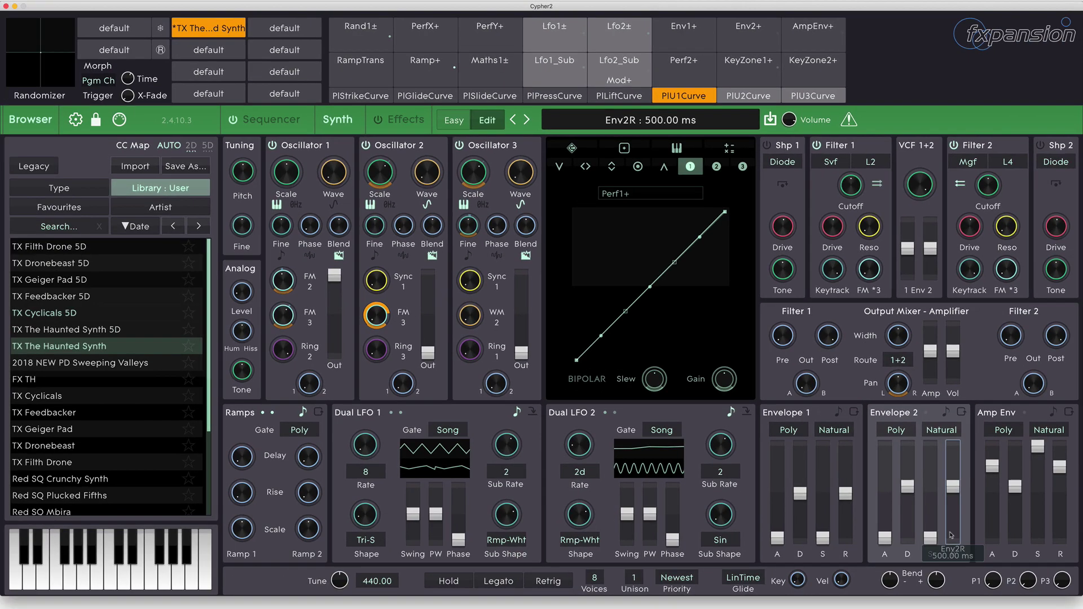
mouse_move(1066, 583)
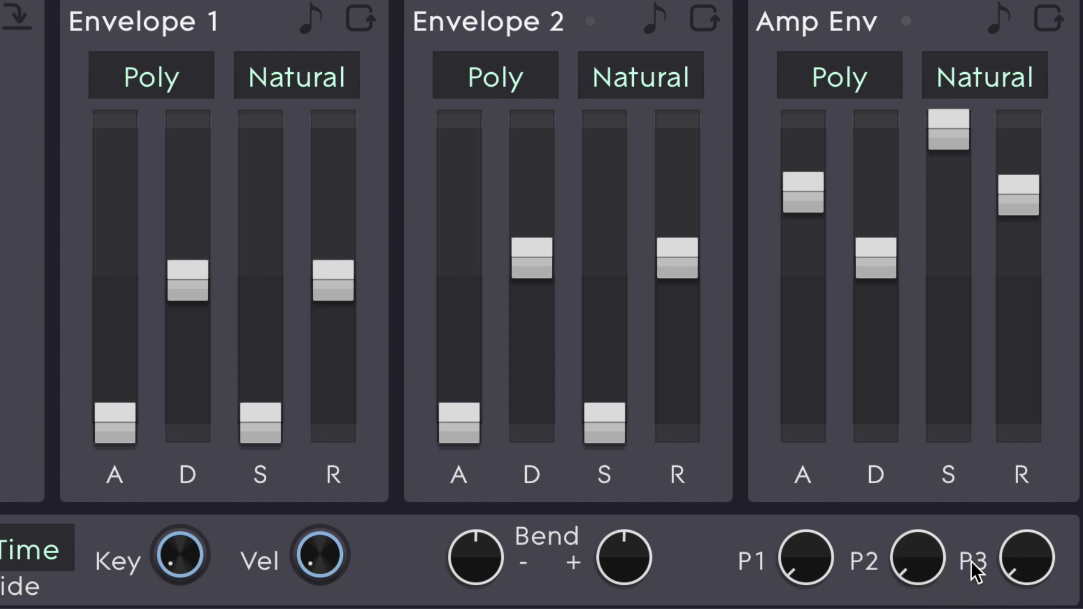
mouse_move(794, 571)
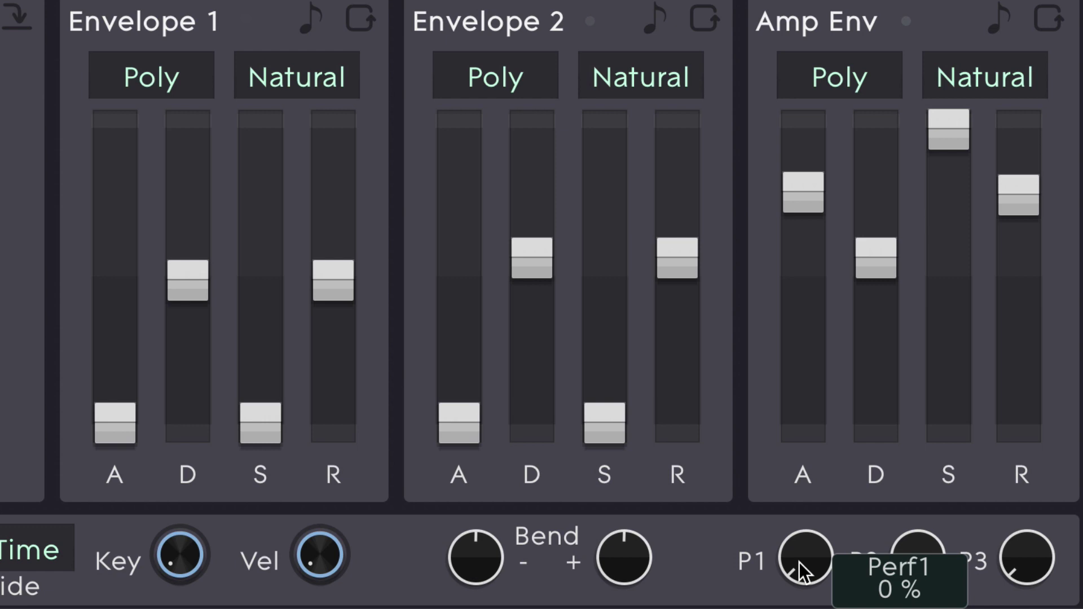
mouse_move(928, 560)
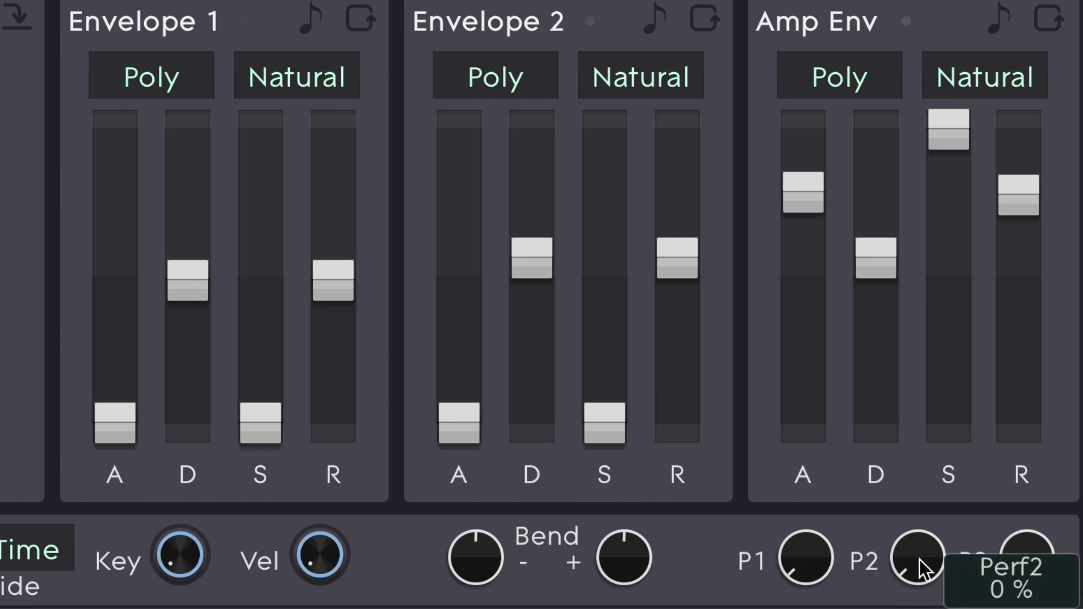
mouse_move(1049, 552)
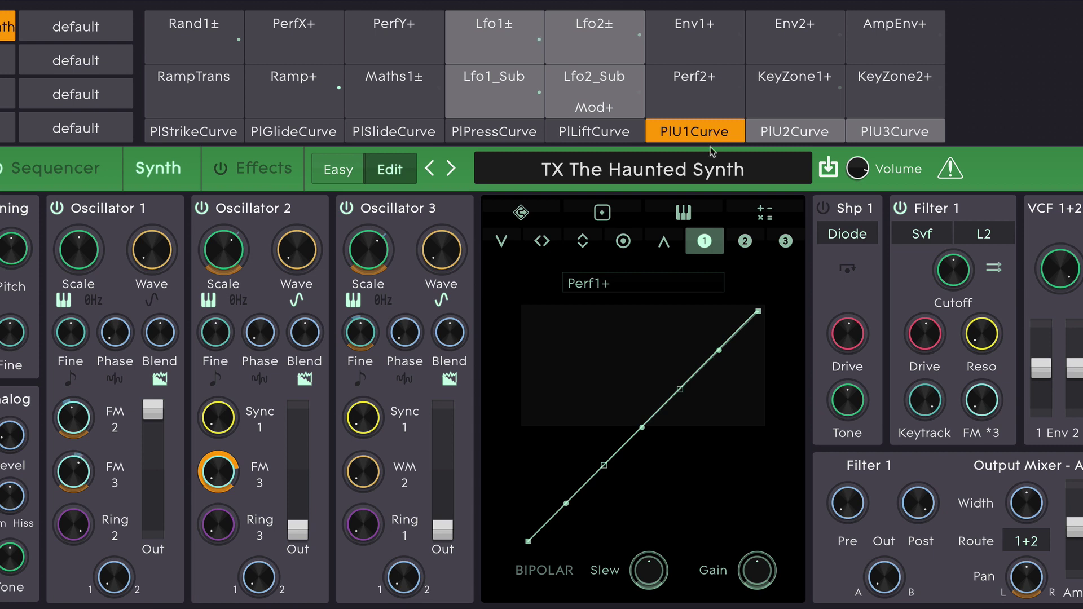
Step: Browse the Perf1+ source categories, including MPE Curves, without changing the source
click(633, 286)
mouse_move(638, 419)
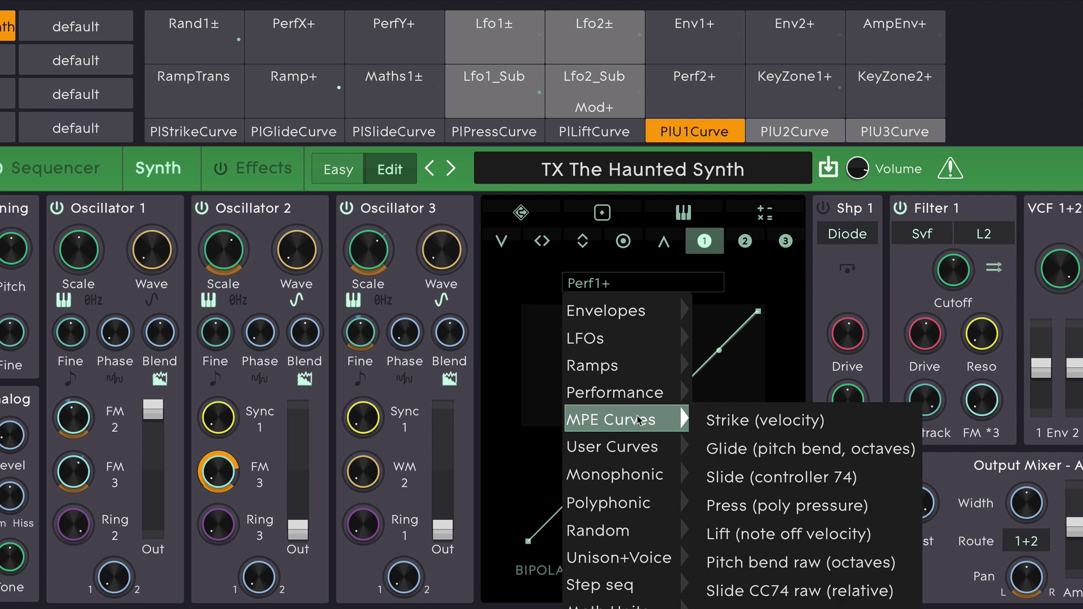
click(756, 292)
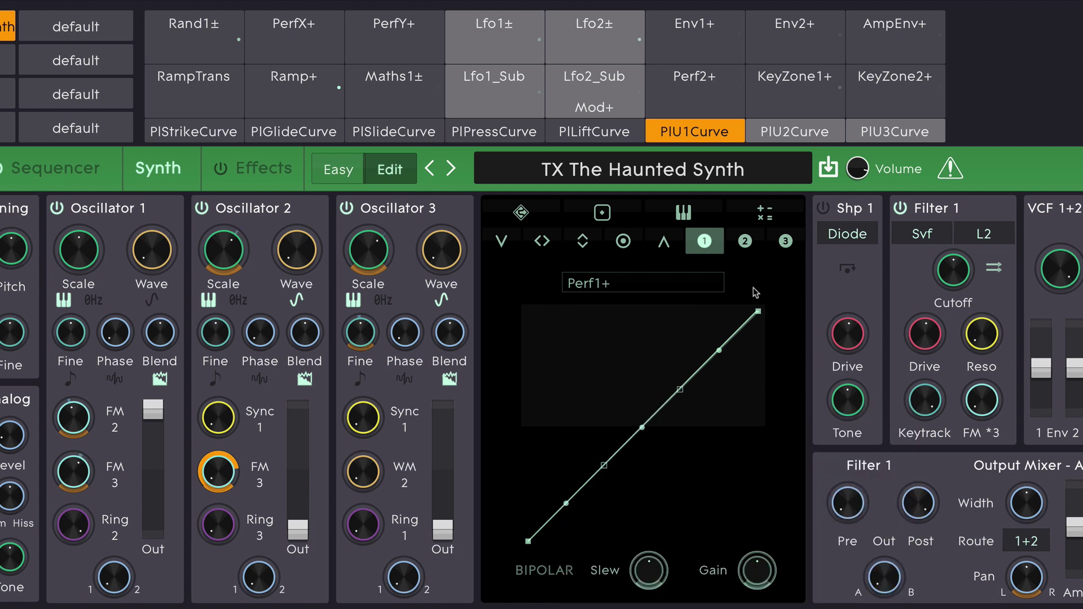
Step: Open Perf2+'s TransMod 14 assignment, keep Performance as category, then view the X/Y pad
double_click(690, 79)
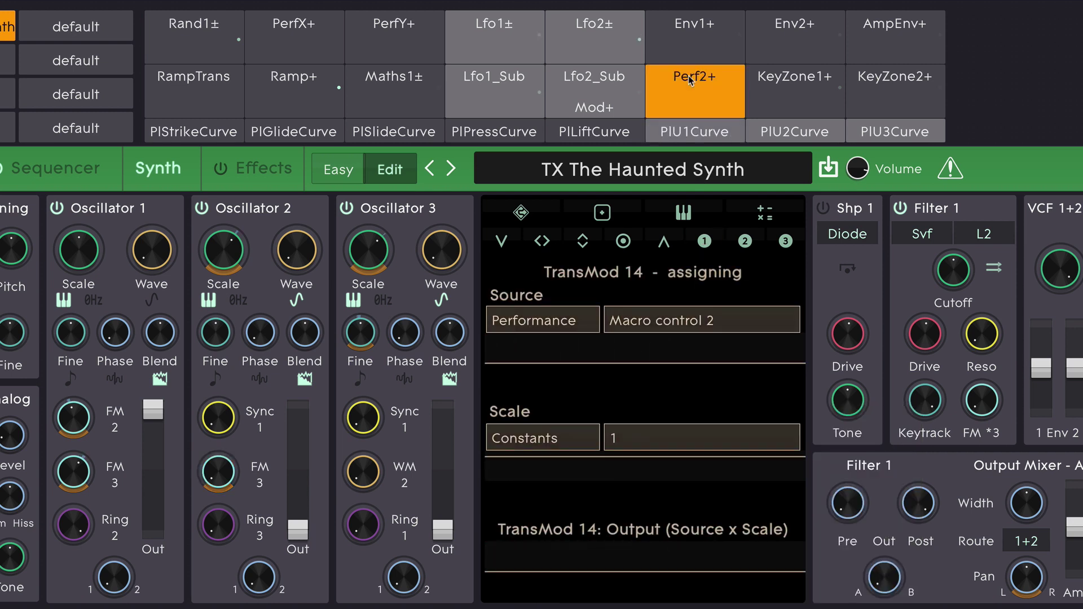
click(566, 325)
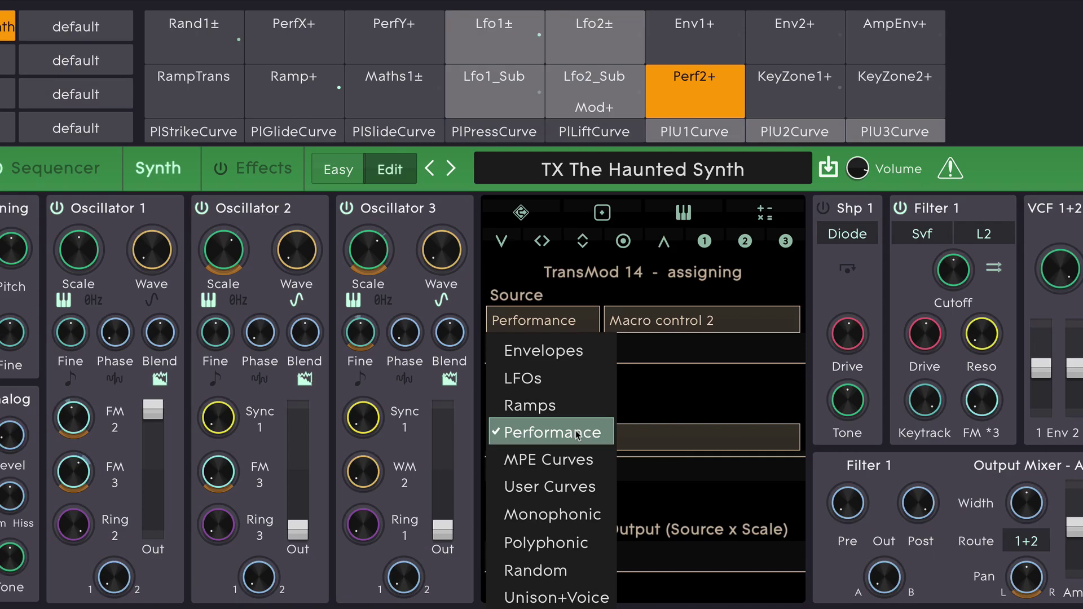
click(570, 432)
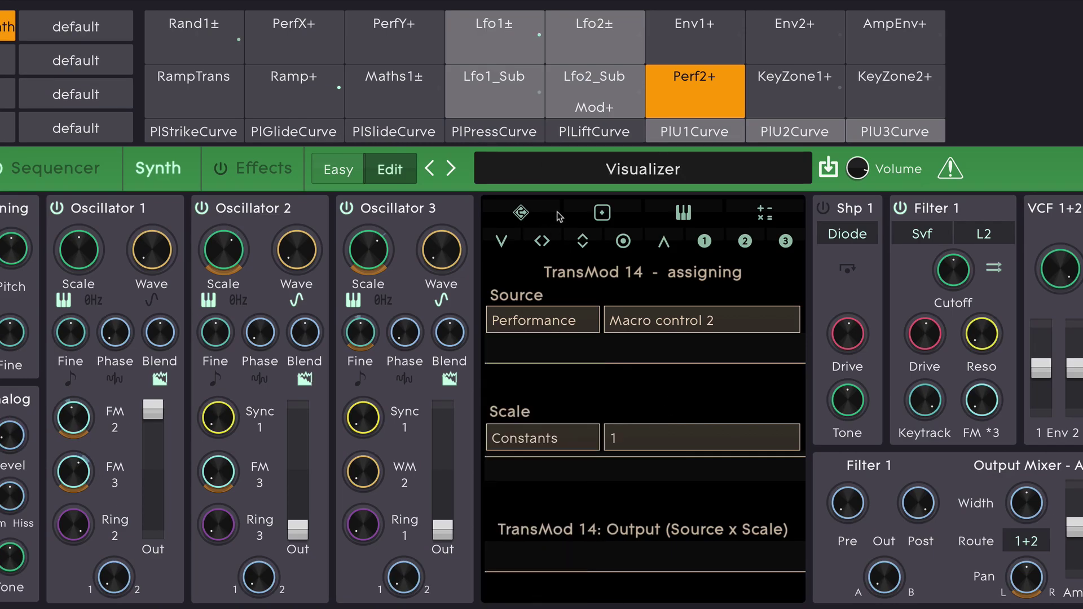
click(603, 213)
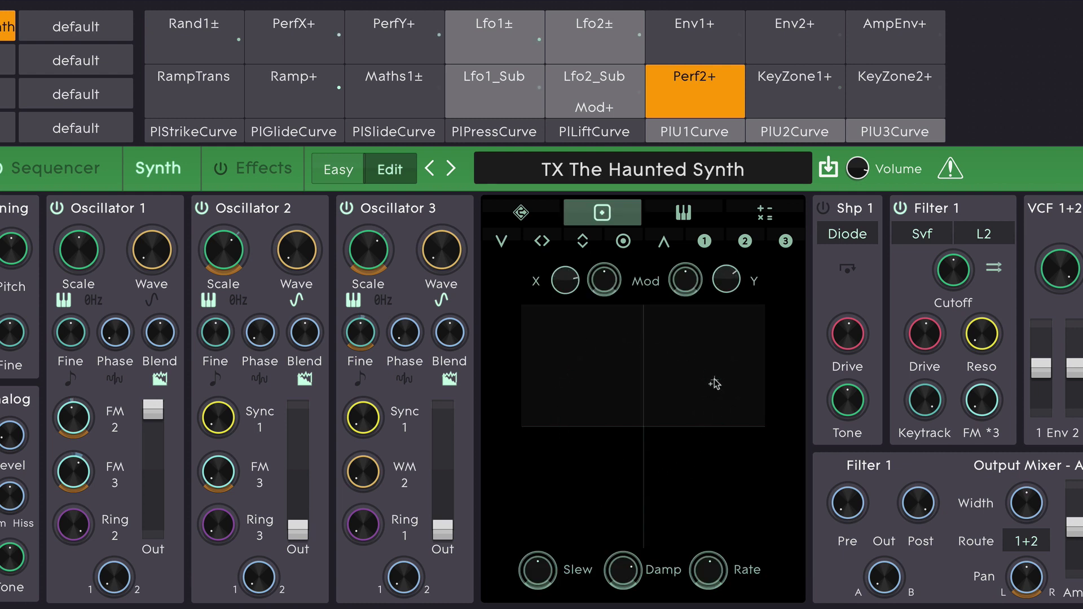
Step: Reopen Perf2+'s TransMod 14 assignment and set category to Monophonic, leaving no source picked
click(699, 87)
double_click(696, 91)
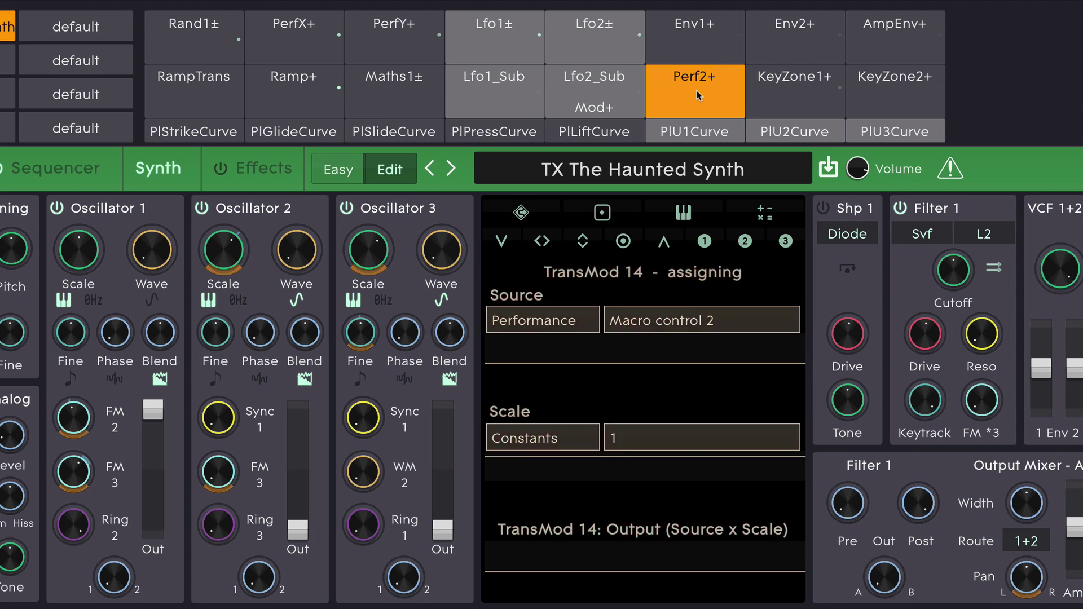
click(541, 326)
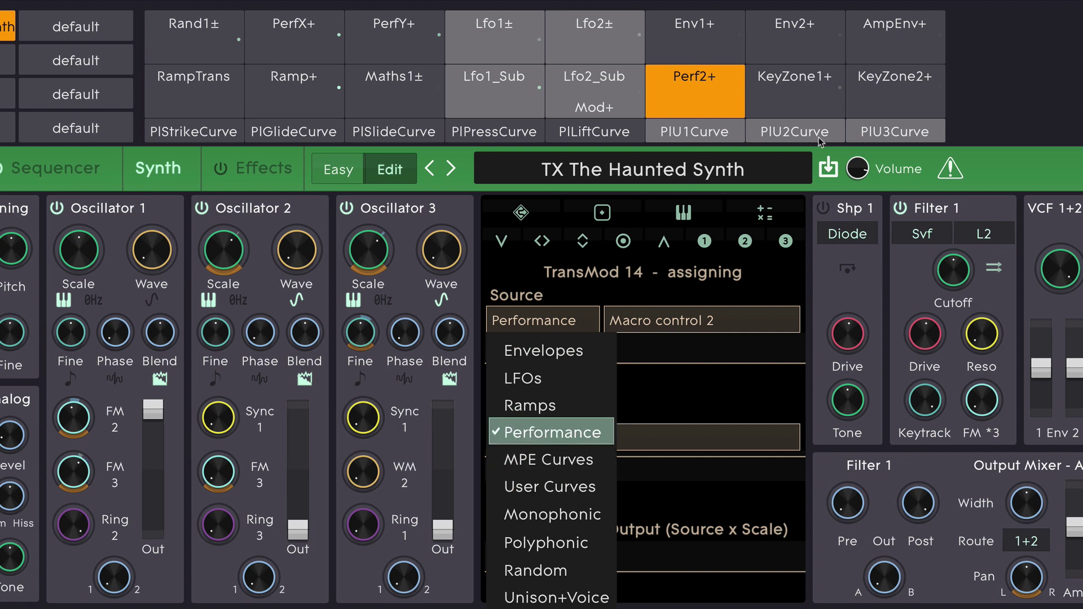
click(579, 516)
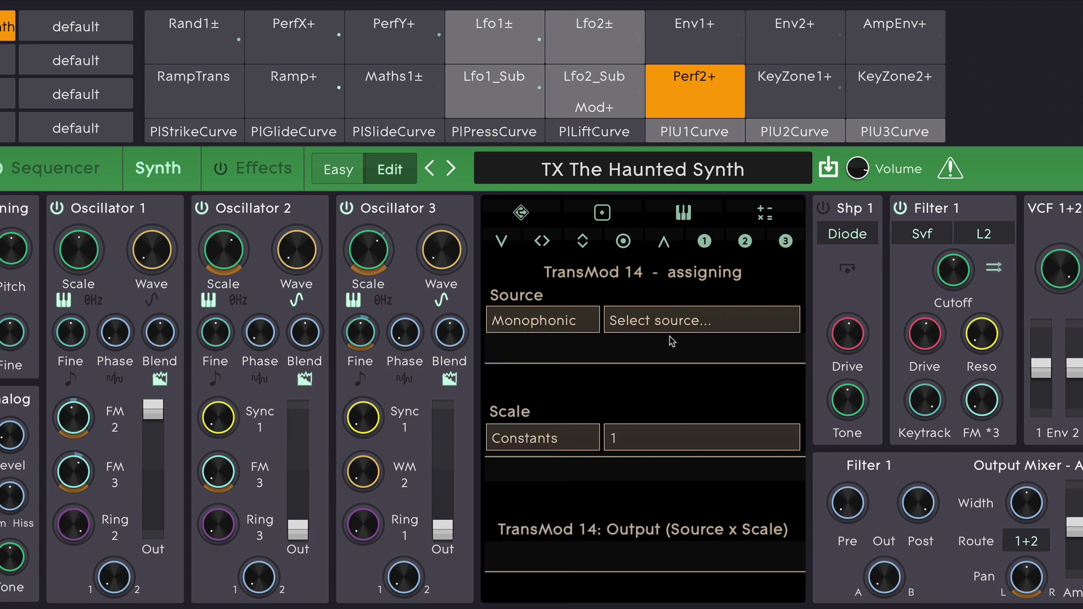
click(677, 321)
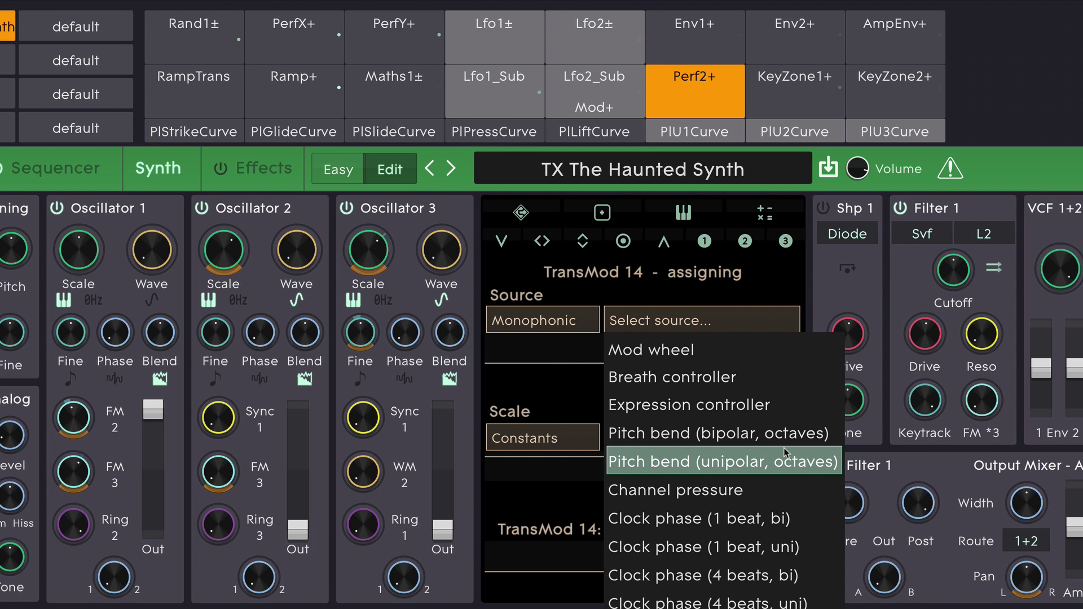
click(685, 319)
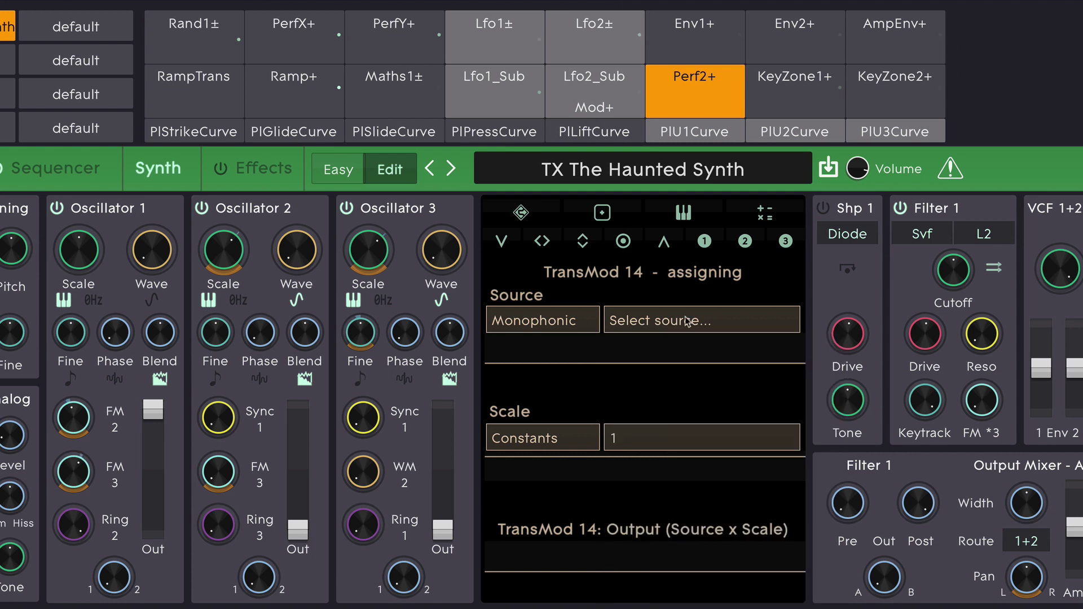
Step: Set the source category to Polyphonic and view its available sources
click(539, 331)
click(569, 545)
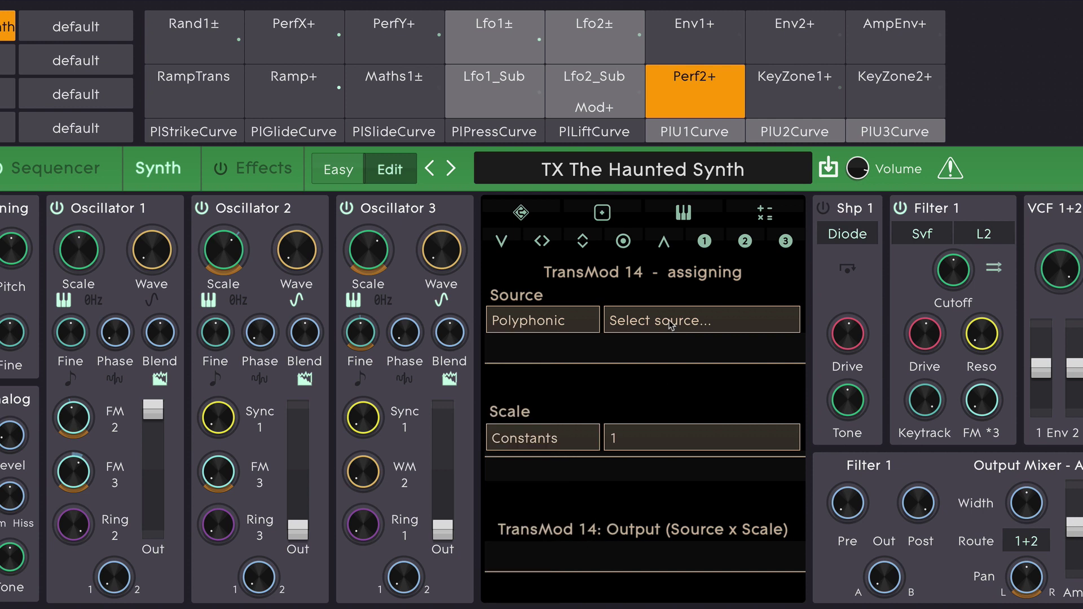
click(671, 325)
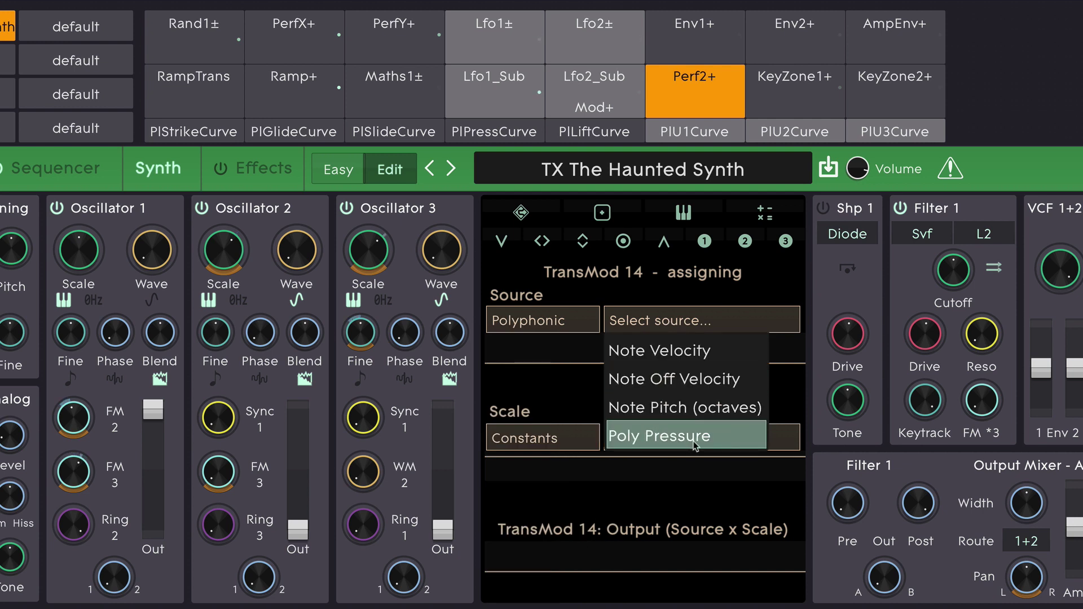
Step: Switch the source category to Random and step through its Random source options
click(533, 316)
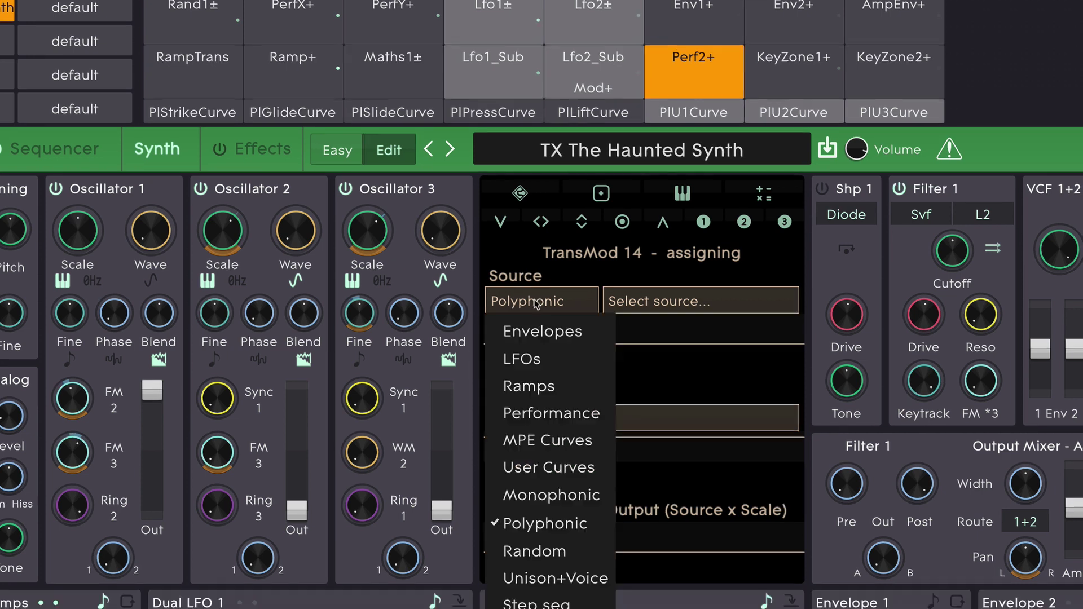
click(543, 321)
click(663, 74)
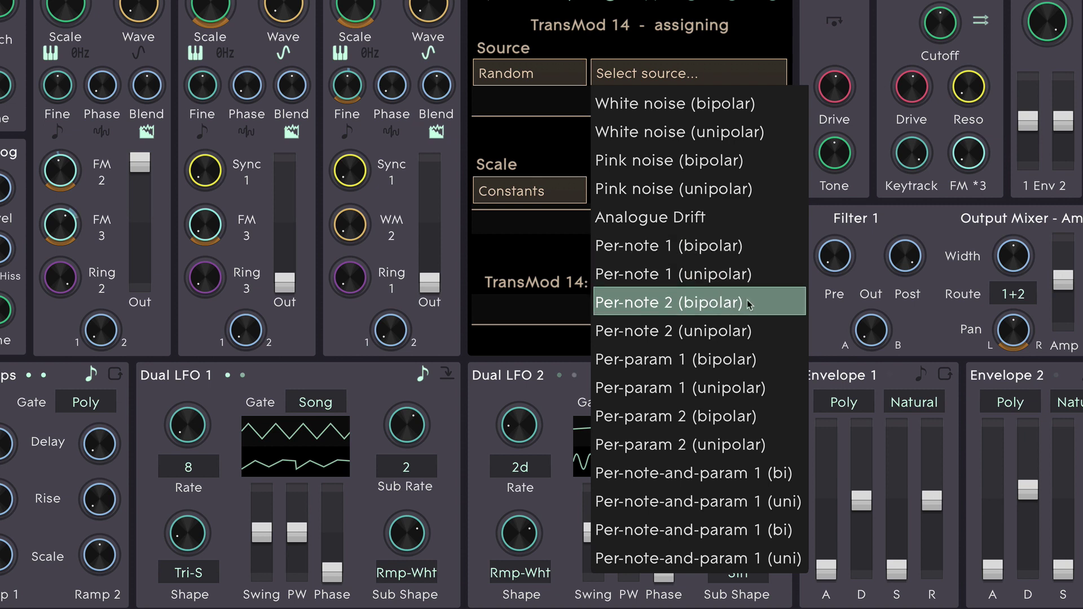
key(Down)
key(Down)
key(Down)
key(Down)
key(Down)
key(Down)
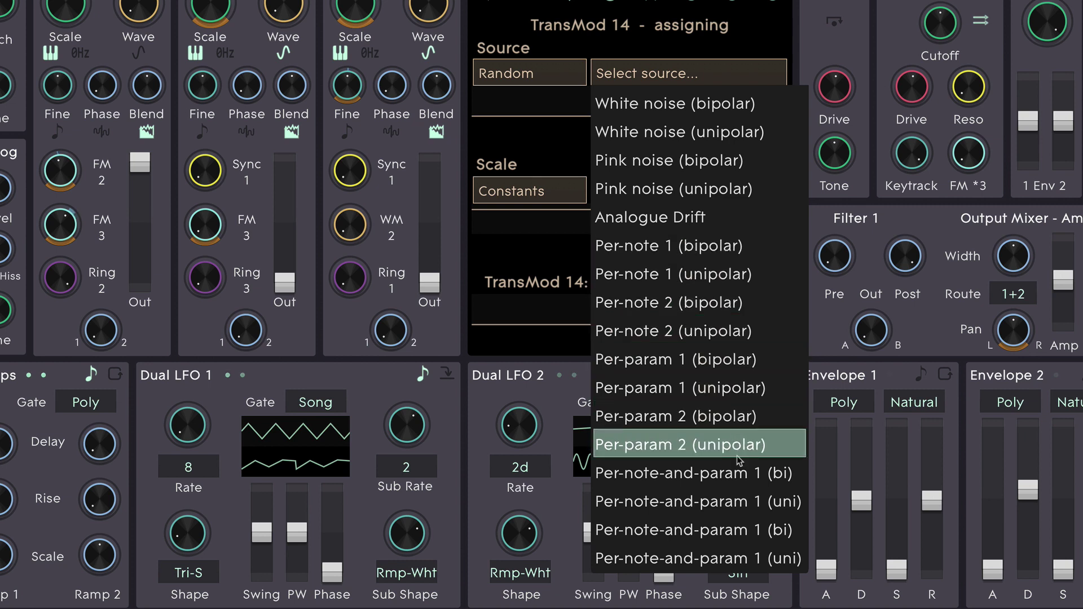
key(Up)
key(Up)
Step: Change the source category from Random to Unison+Voice and review its Unison/Voice index sources
click(520, 82)
click(520, 82)
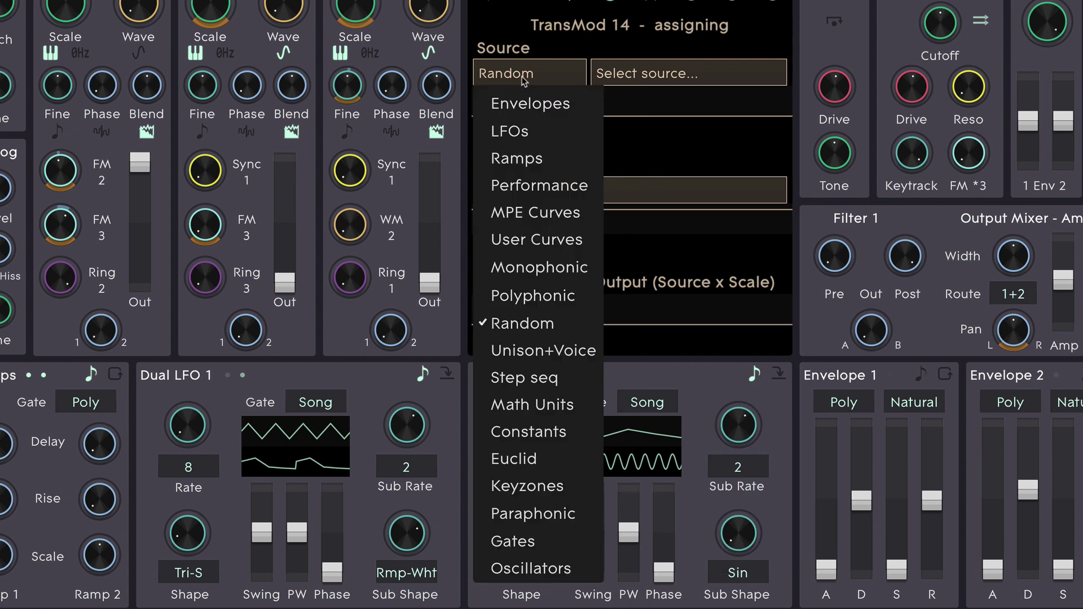
click(543, 349)
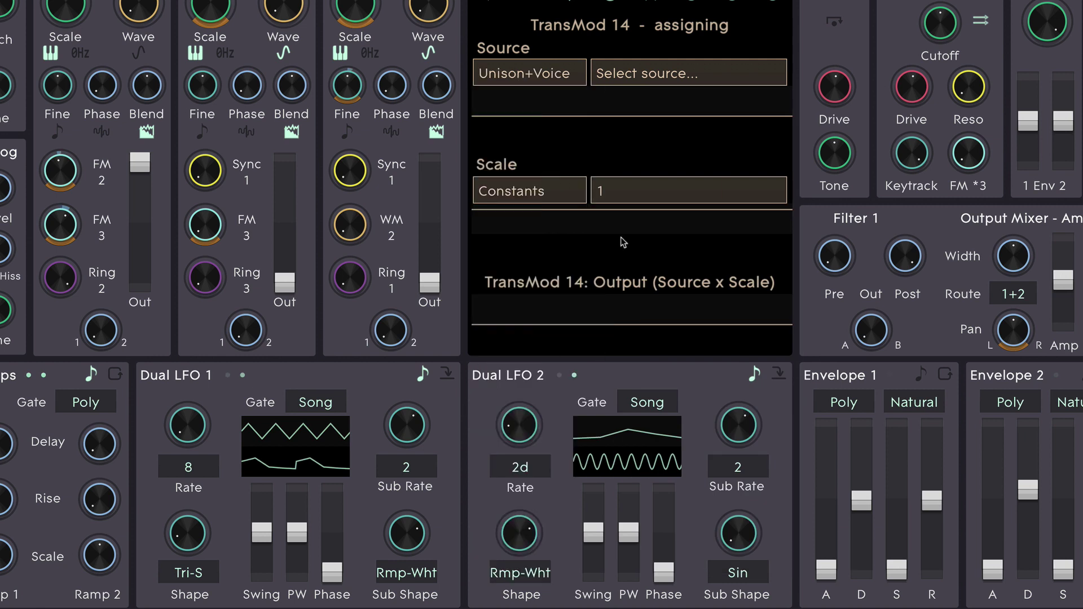
click(658, 79)
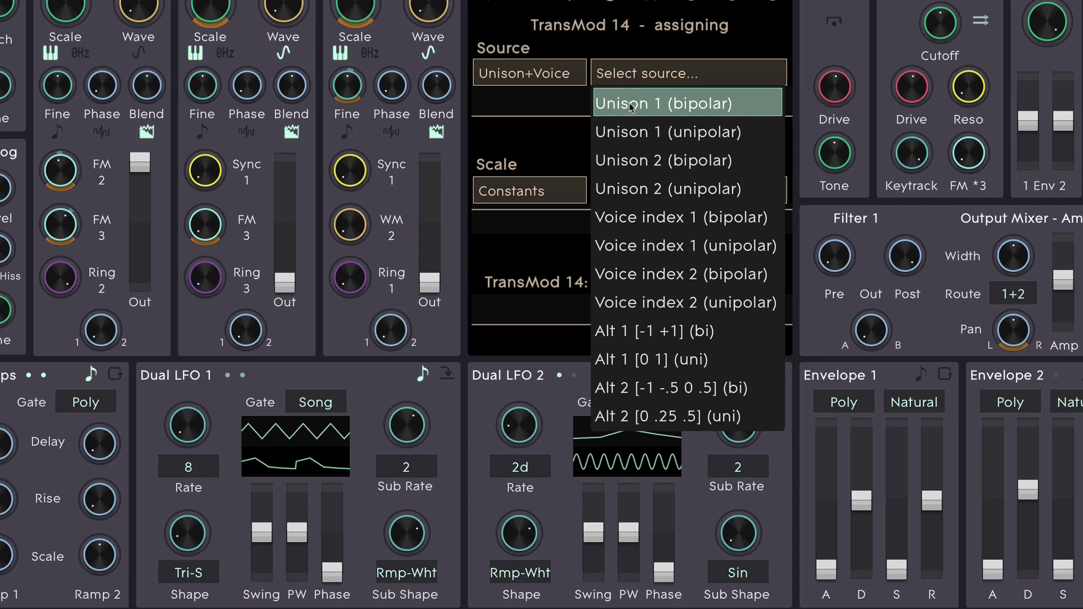
click(554, 76)
click(553, 76)
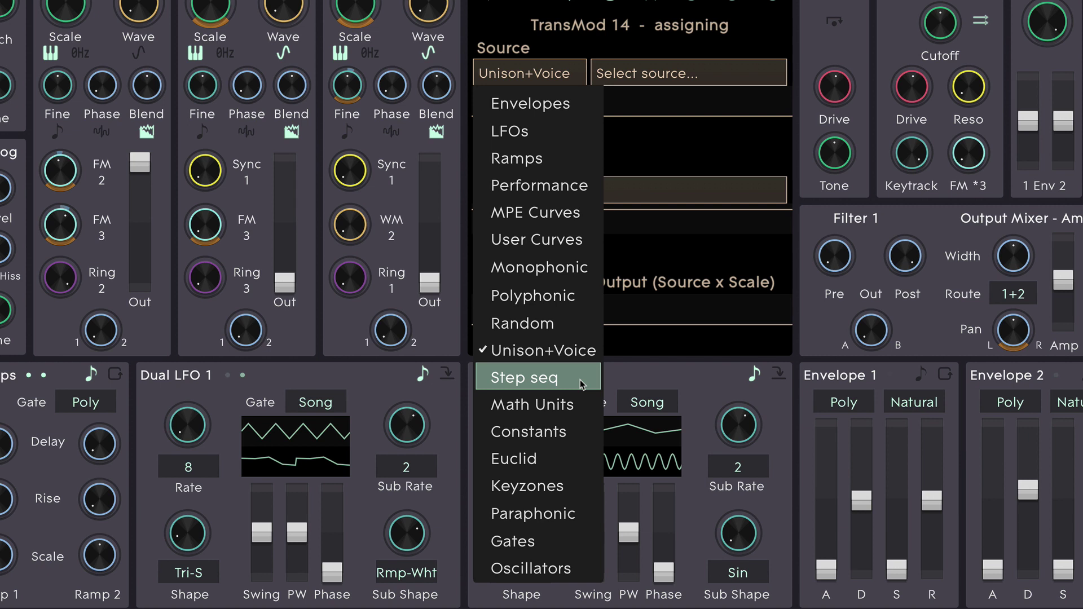
Step: Pick Math Units, then inspect Maths row 1's input A choices (Lfo1±) and combine modes
click(577, 403)
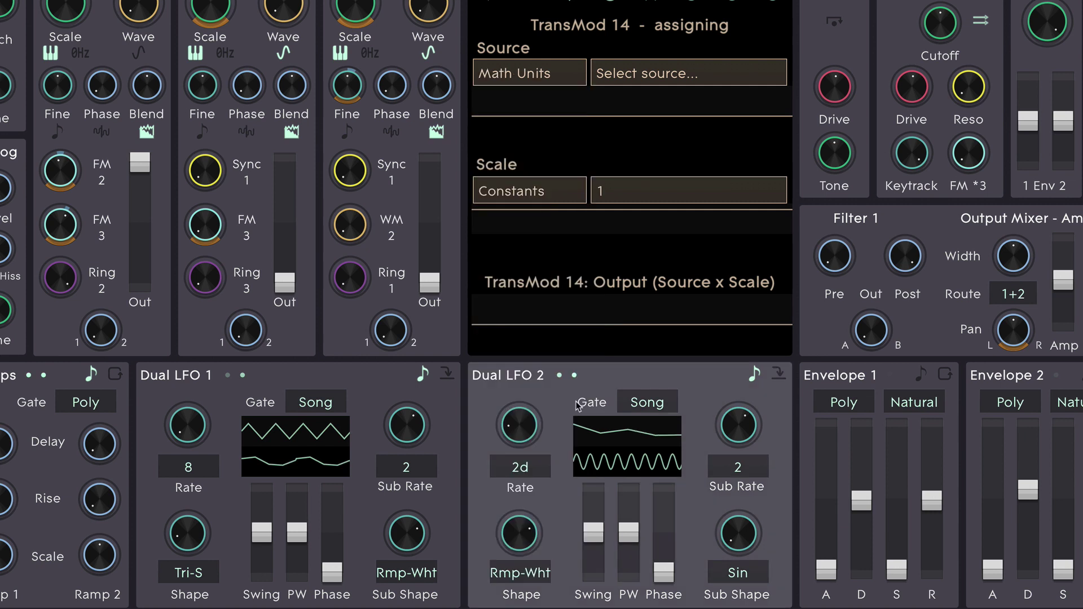
click(683, 214)
click(766, 213)
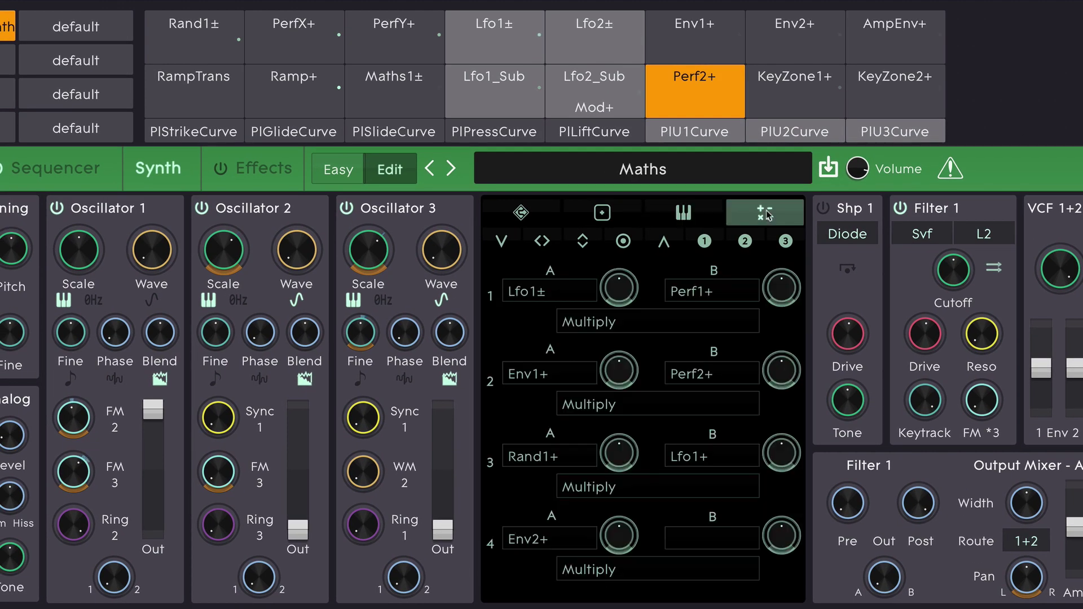
click(561, 293)
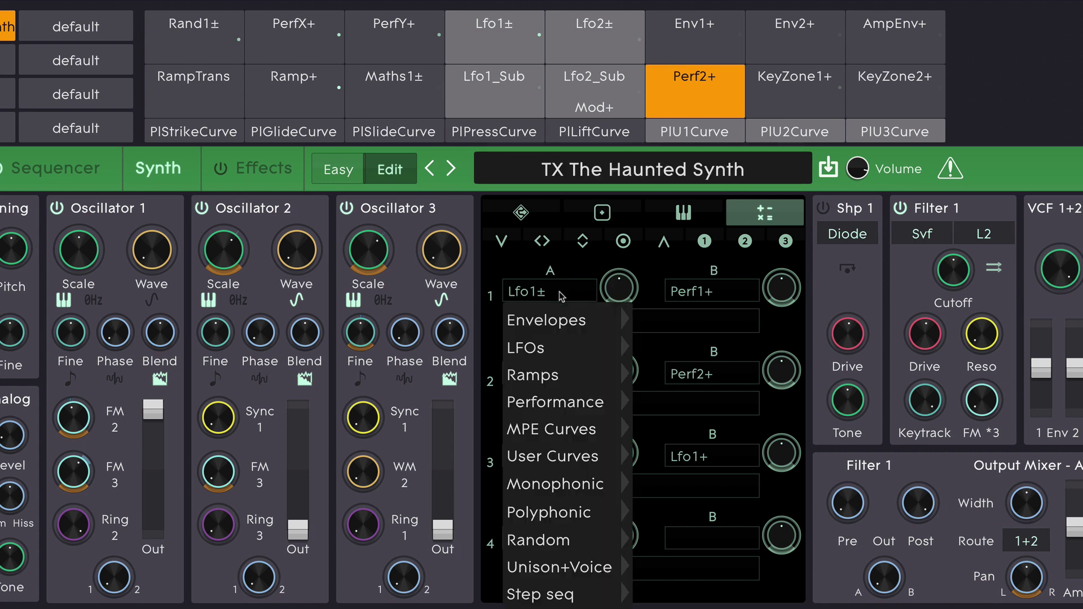
click(568, 291)
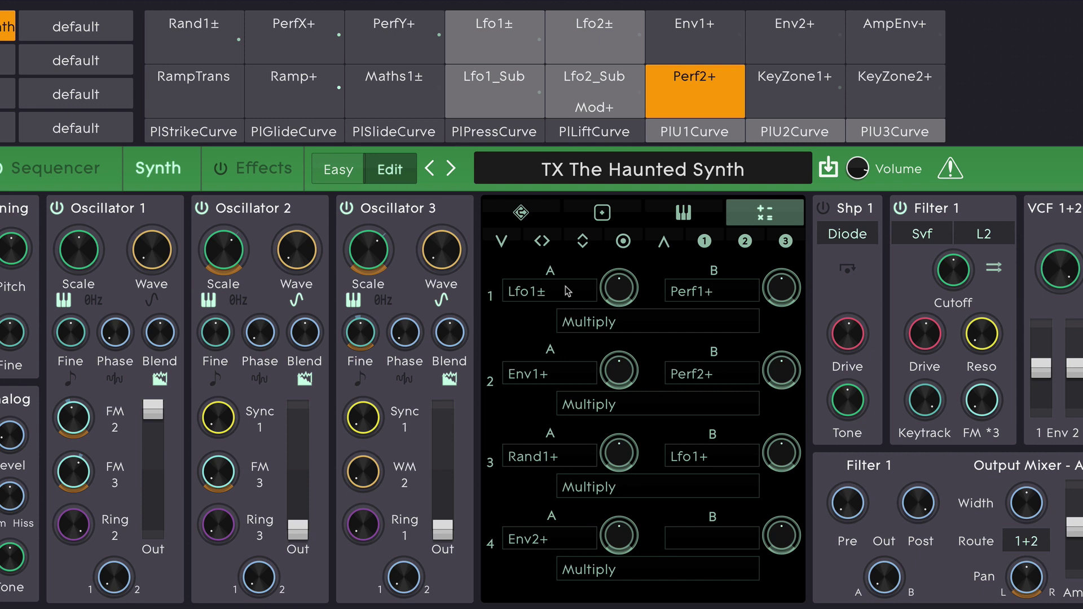
click(610, 321)
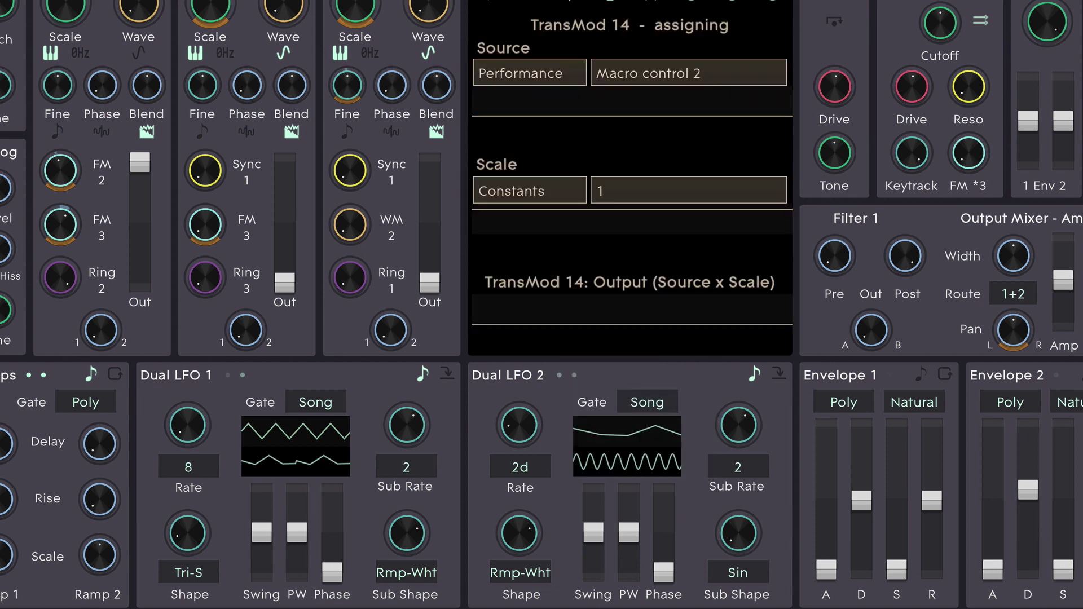
Step: Back on the TransMod 14 assignment, set category to Constants and preview its values
click(570, 33)
click(555, 65)
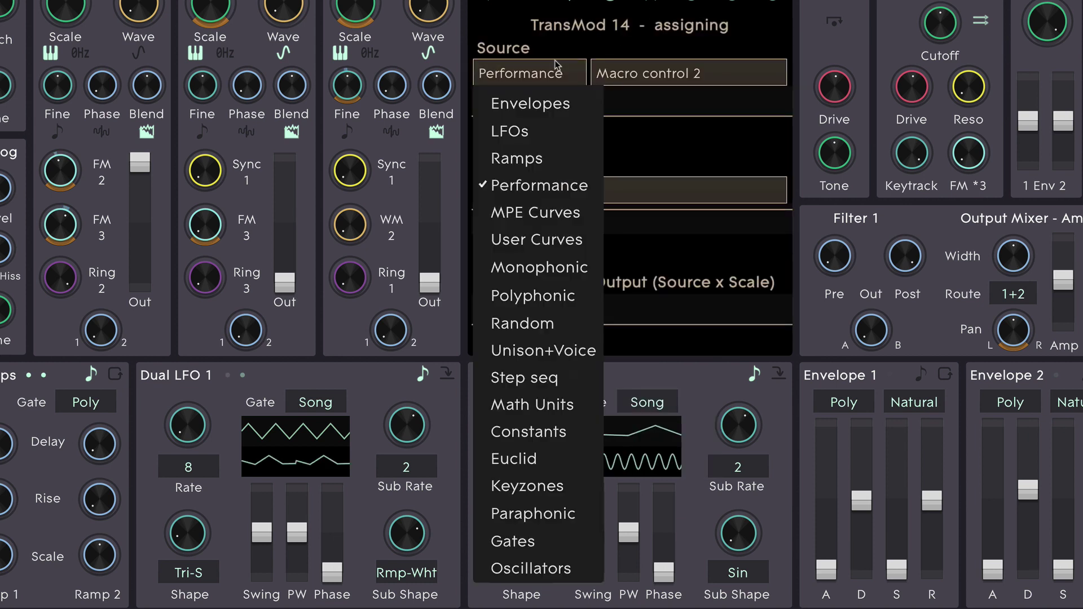
click(573, 435)
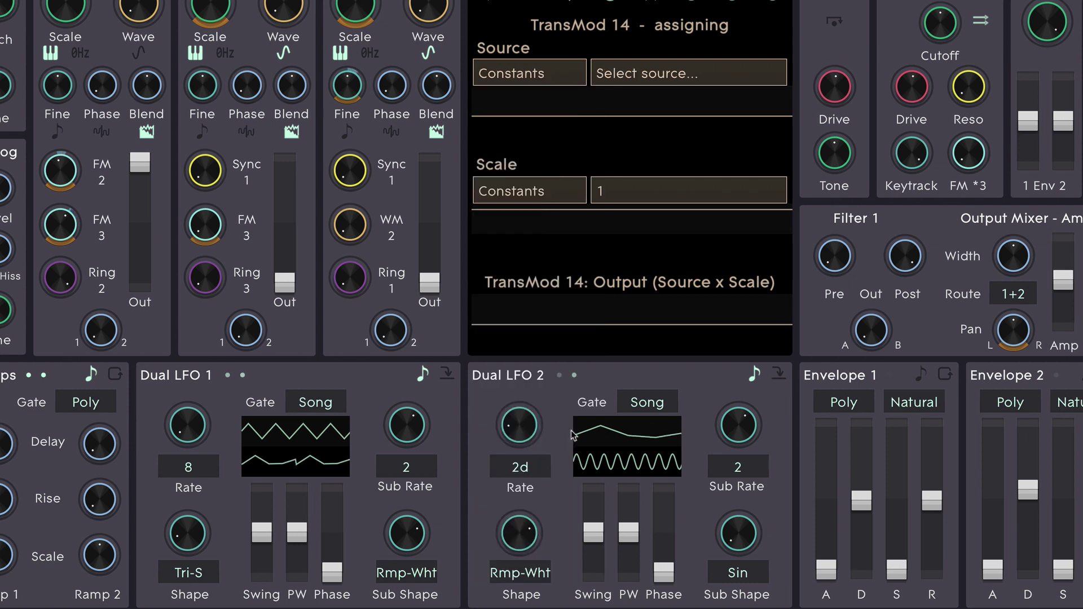
click(647, 74)
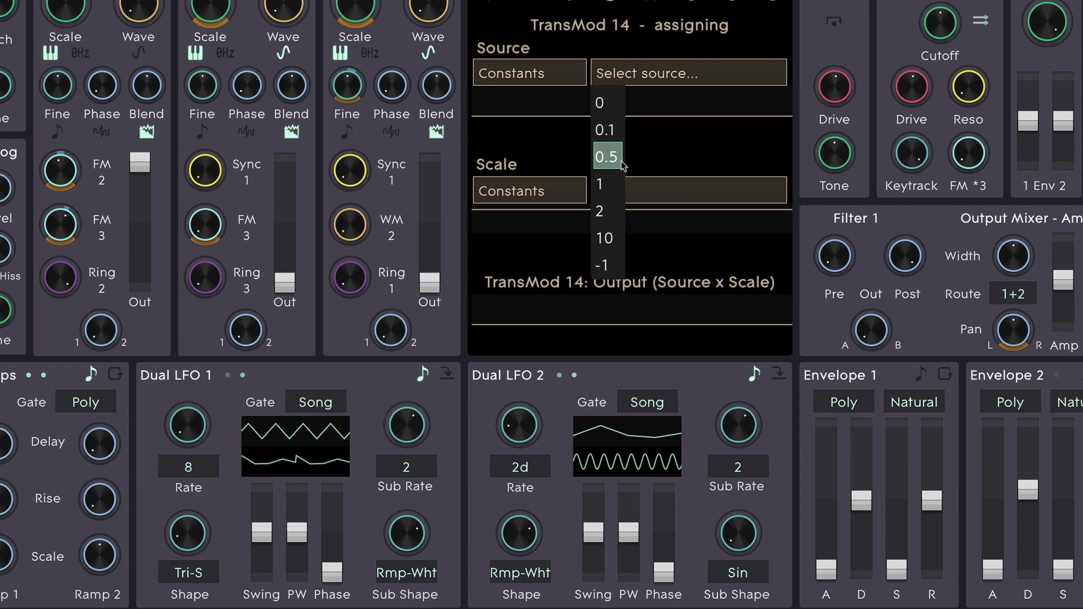
Step: Change the source category from Constants to Euclid without picking a constant value
click(518, 79)
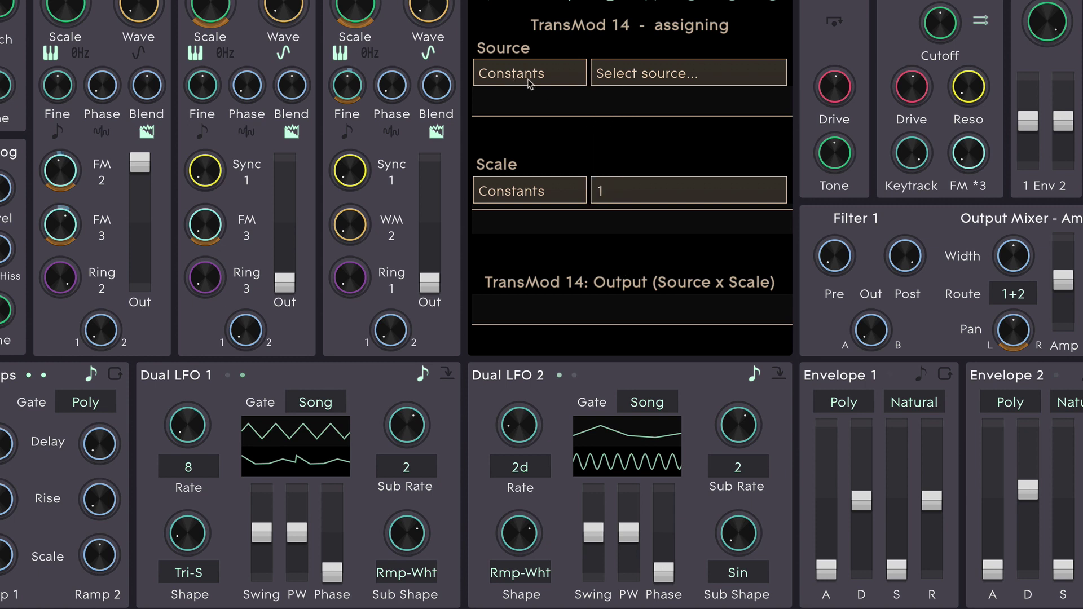
click(531, 83)
click(525, 459)
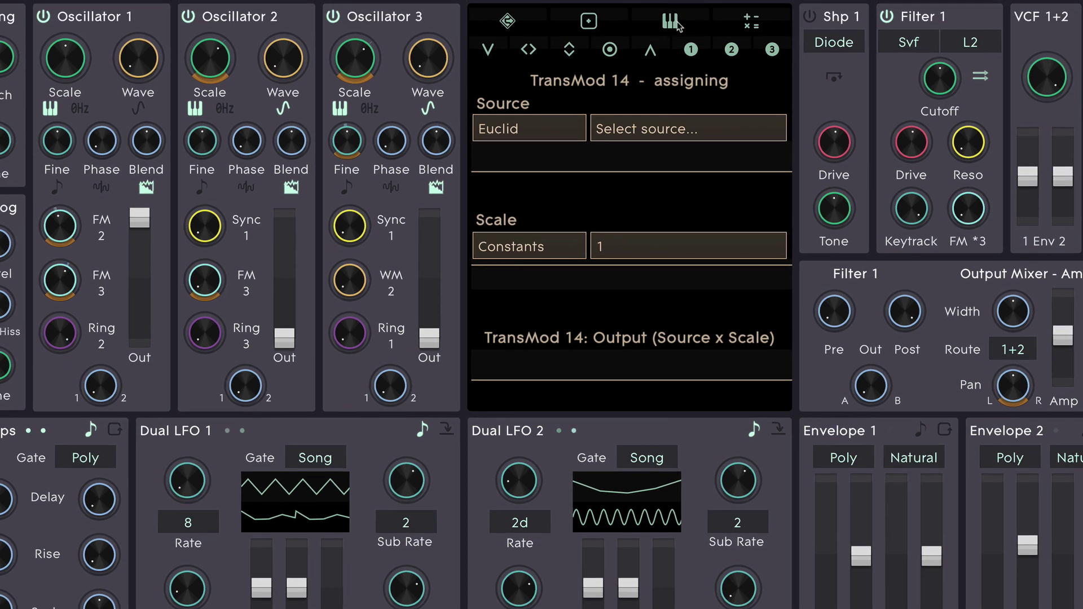
Step: Move the XY pad target around, raising Euclid Rate to about 88% and Damp upward
click(588, 21)
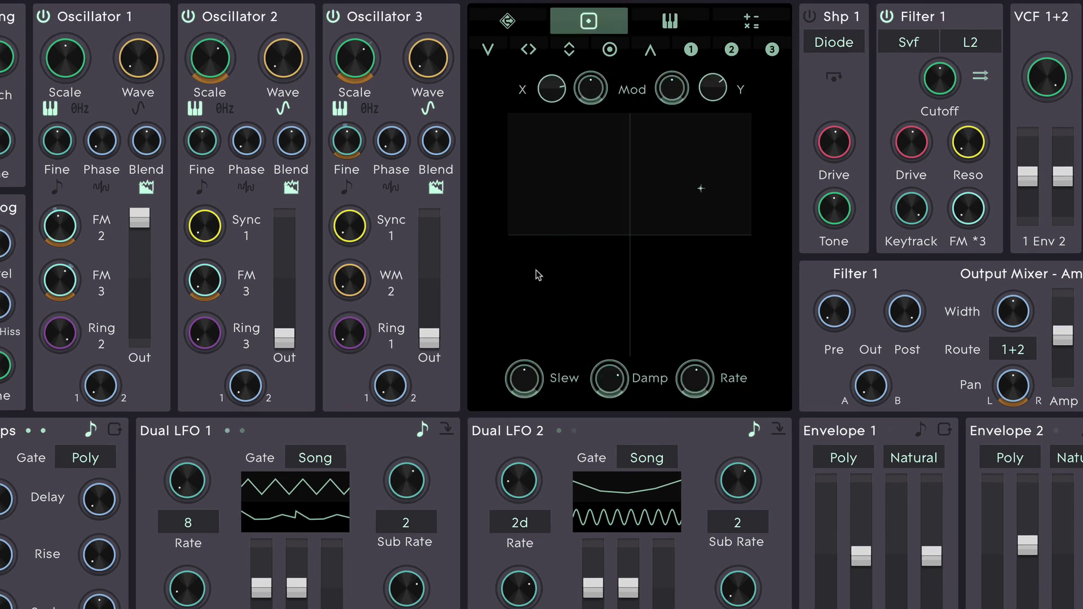
mouse_move(695, 198)
mouse_down()
mouse_move(573, 282)
mouse_move(703, 192)
mouse_move(607, 242)
mouse_move(685, 305)
mouse_move(623, 229)
mouse_move(685, 201)
mouse_move(594, 211)
mouse_move(675, 250)
mouse_move(632, 251)
mouse_move(556, 224)
mouse_move(659, 226)
mouse_move(694, 277)
mouse_move(613, 158)
mouse_move(709, 218)
mouse_move(706, 231)
mouse_move(660, 169)
mouse_up()
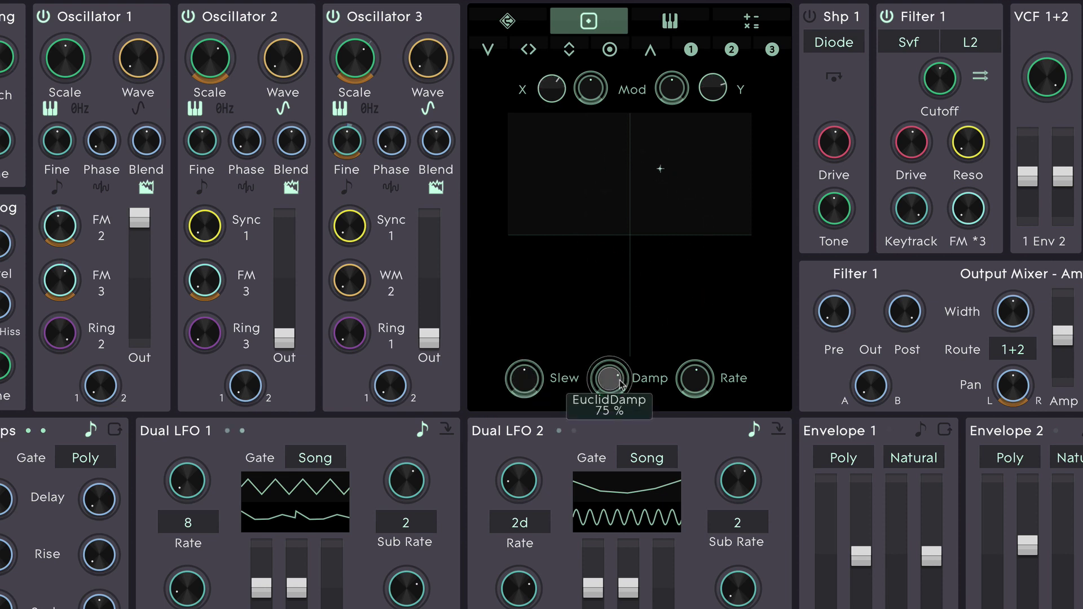
drag(699, 387, 691, 290)
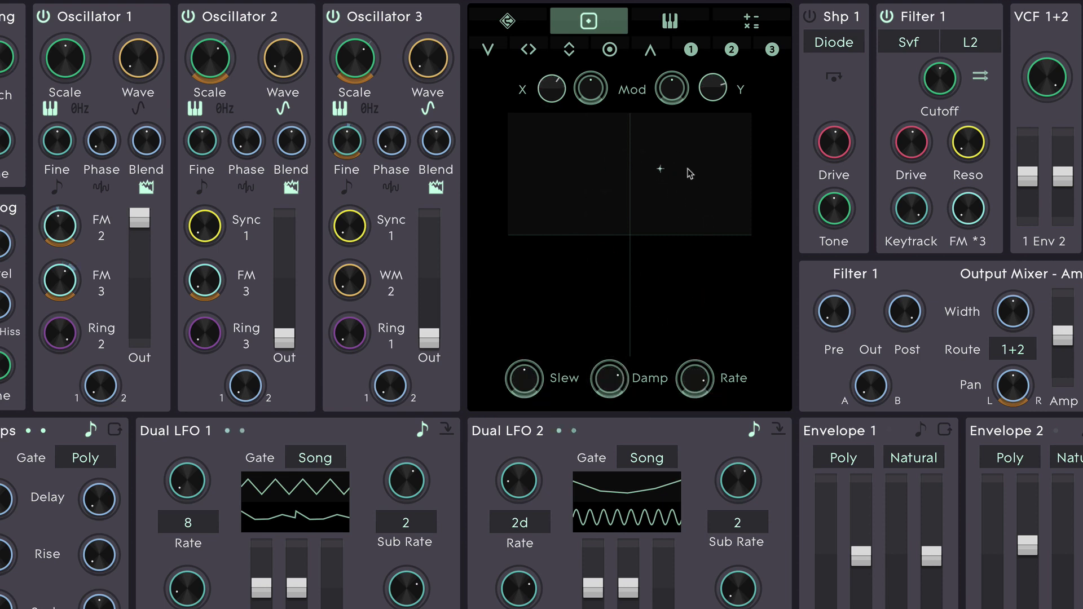
click(701, 249)
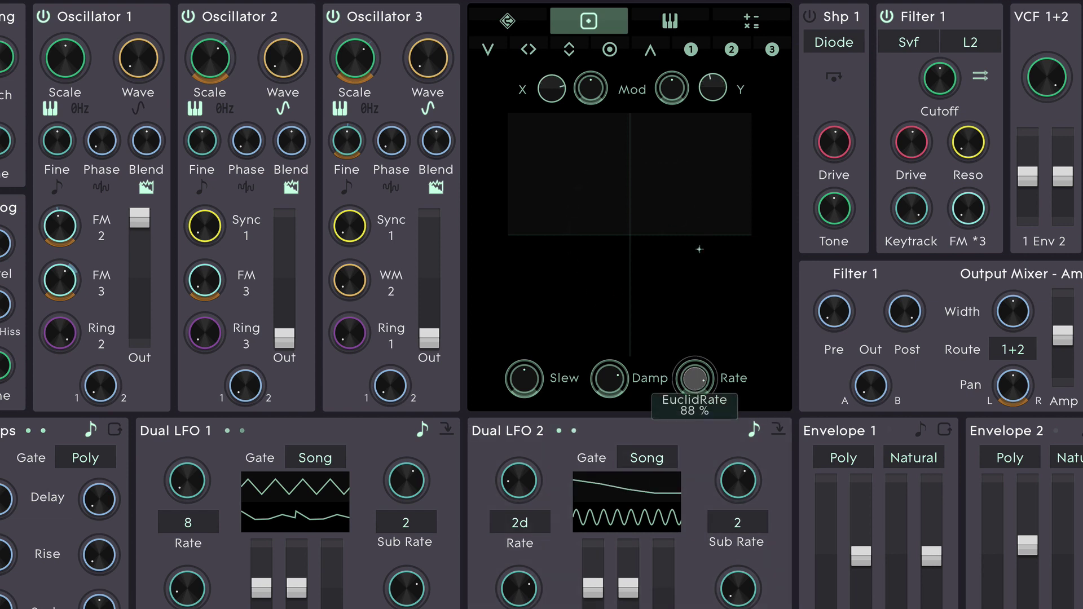
drag(618, 385, 618, 371)
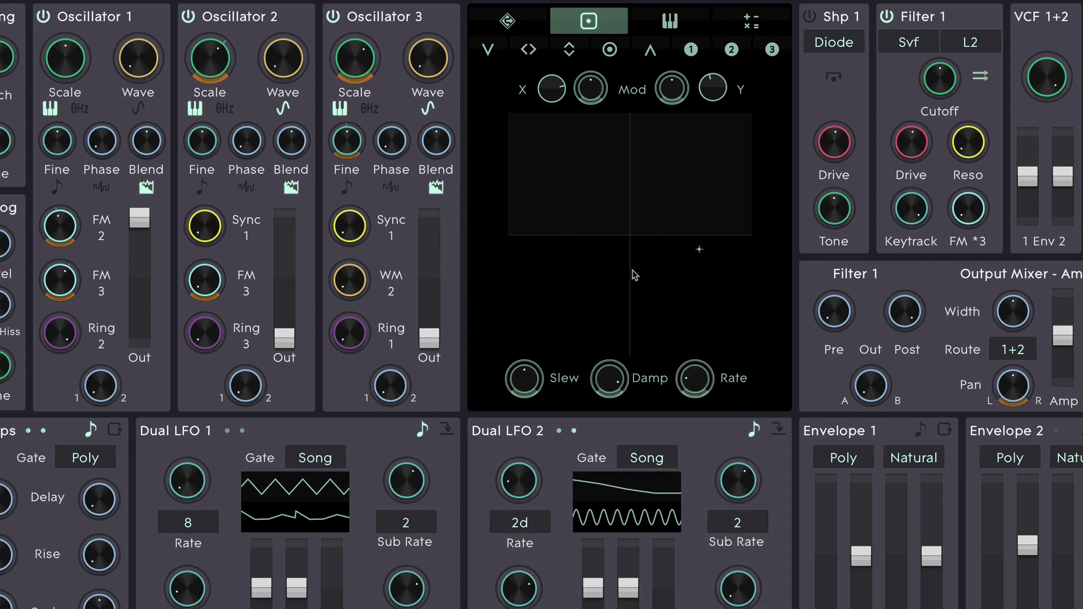
mouse_move(672, 166)
mouse_down()
mouse_move(559, 210)
mouse_move(554, 252)
mouse_move(605, 300)
mouse_move(661, 304)
mouse_move(712, 217)
mouse_move(652, 160)
mouse_move(554, 159)
mouse_move(547, 240)
mouse_move(583, 333)
mouse_move(689, 329)
mouse_move(735, 274)
mouse_move(703, 174)
mouse_move(570, 169)
mouse_move(564, 234)
mouse_move(661, 292)
mouse_move(710, 144)
mouse_up()
Step: Return to the TransMod 14 assignment and set category to Paraphonic to view its sources
click(751, 21)
click(530, 129)
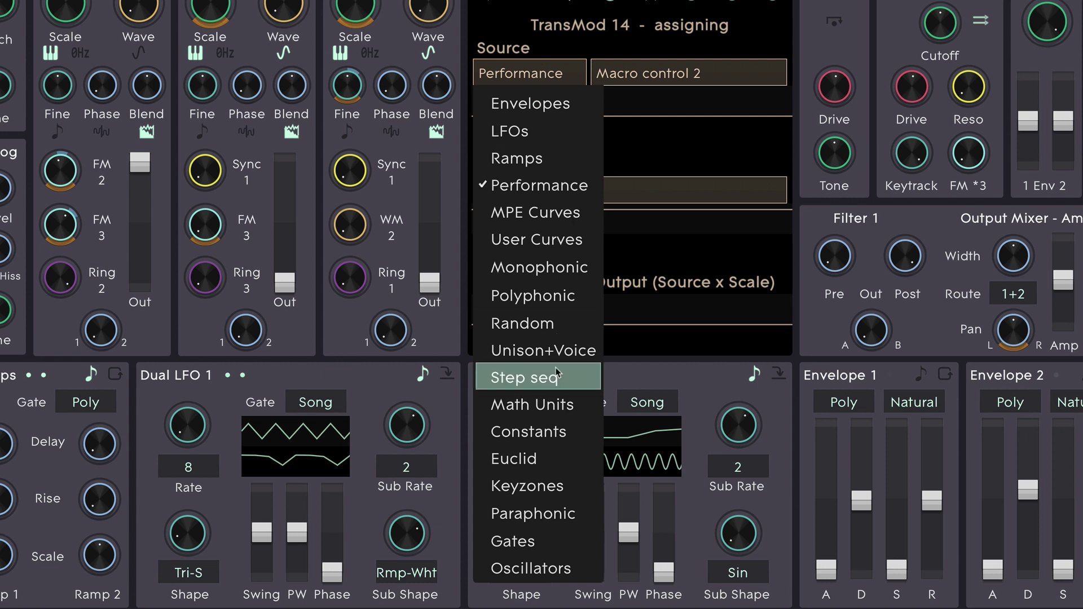
click(562, 511)
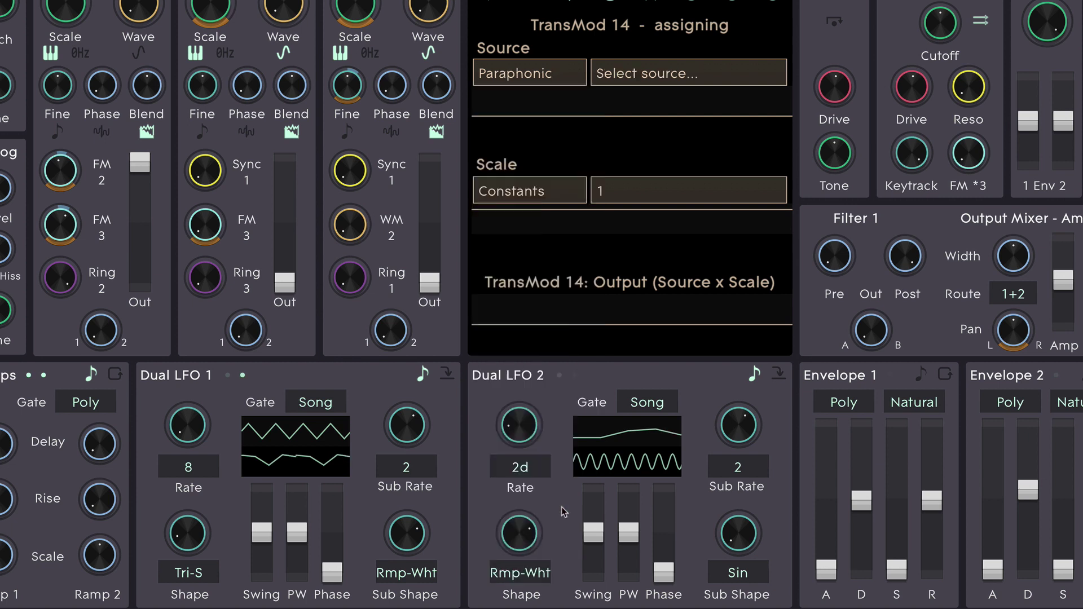
click(651, 78)
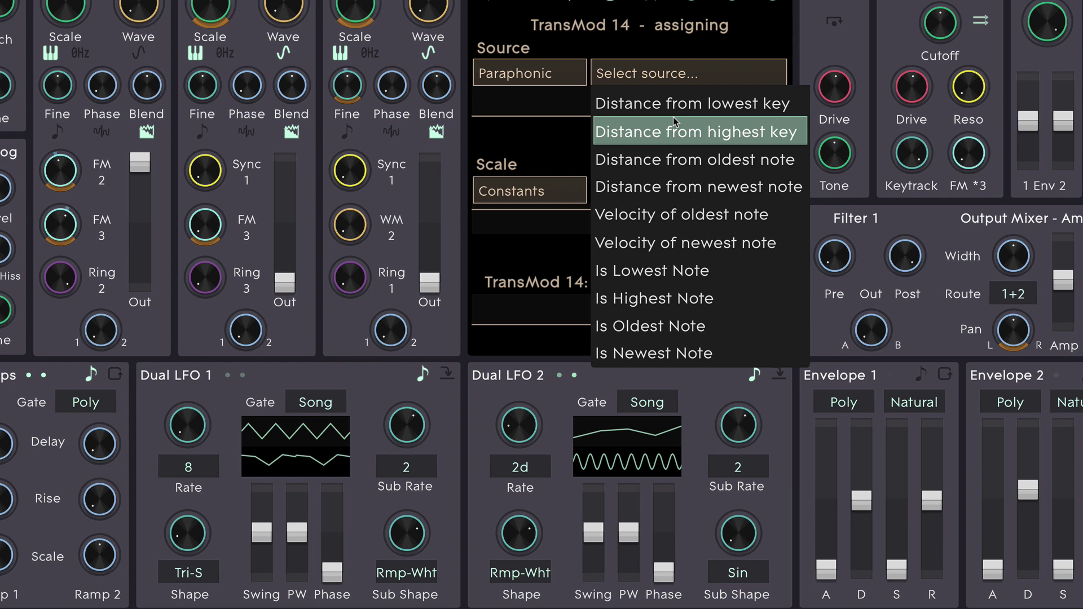
Step: Switch the source category from Paraphonic to Gates without picking a paraphonic source
click(518, 79)
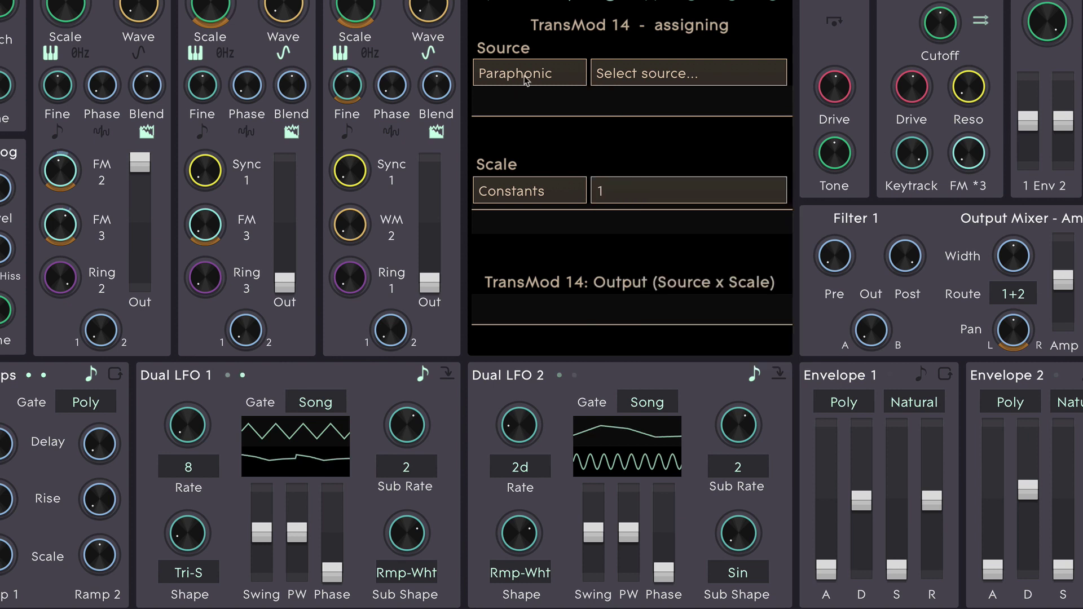
click(526, 78)
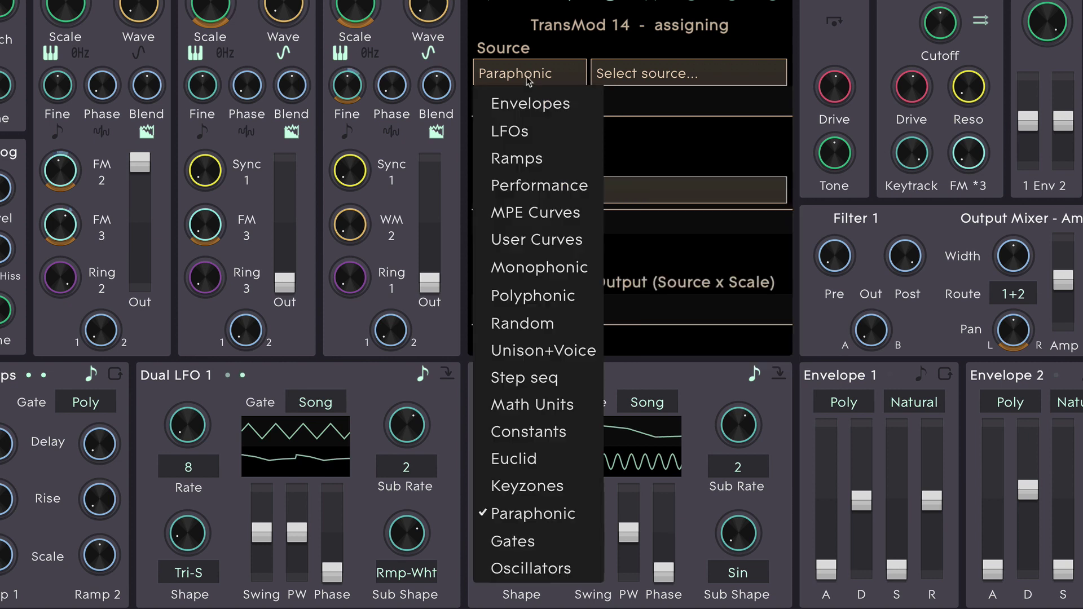
click(552, 541)
Step: After glancing at the gate sources, switch the category to Oscillators and select Oscillator 1 (C-rate)
click(654, 85)
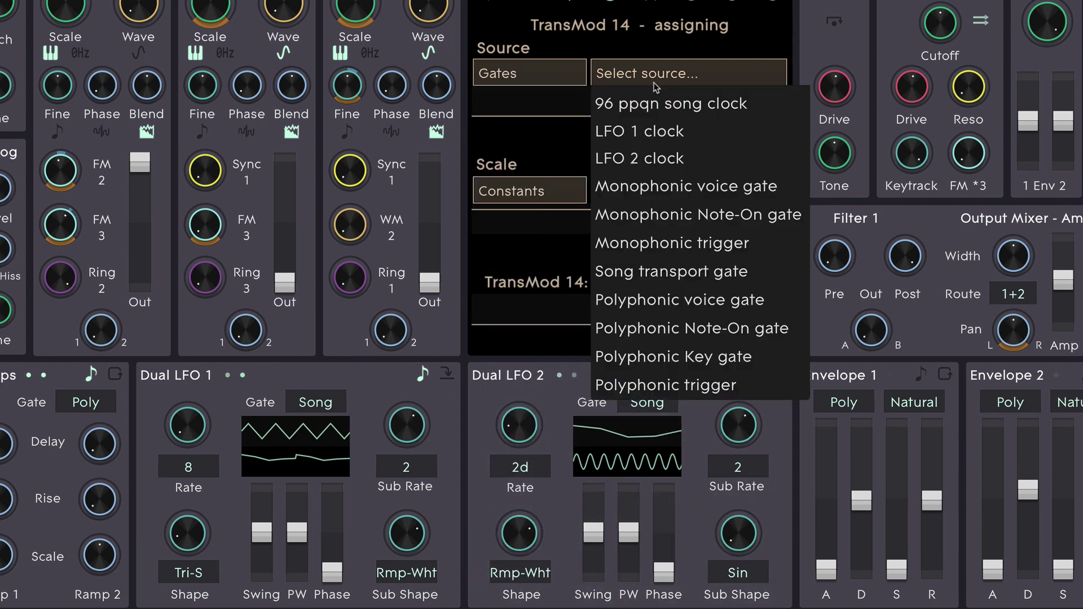
click(539, 78)
click(539, 79)
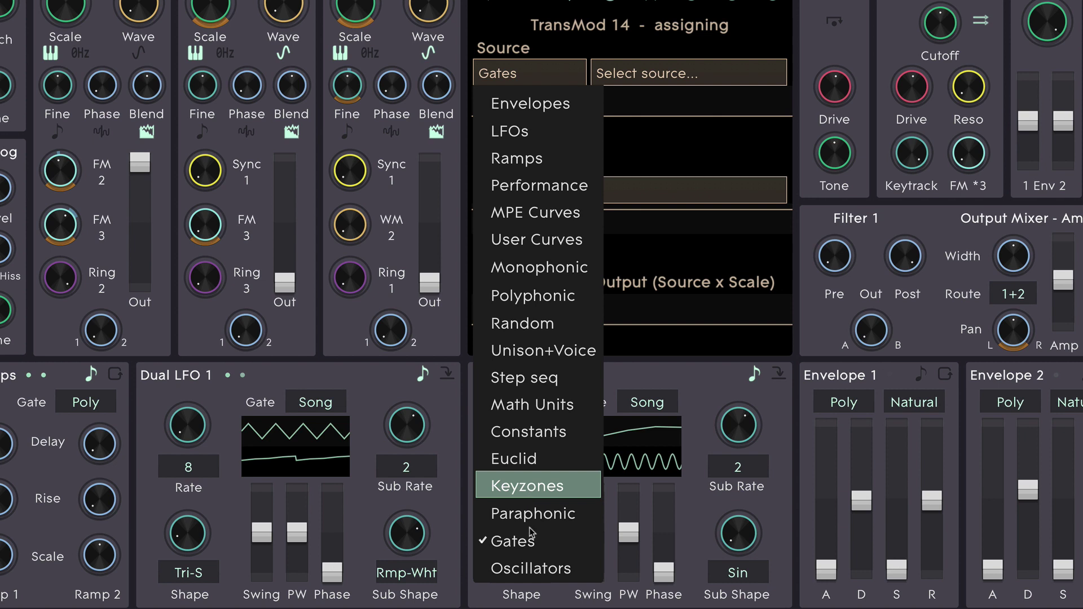
click(550, 570)
click(684, 76)
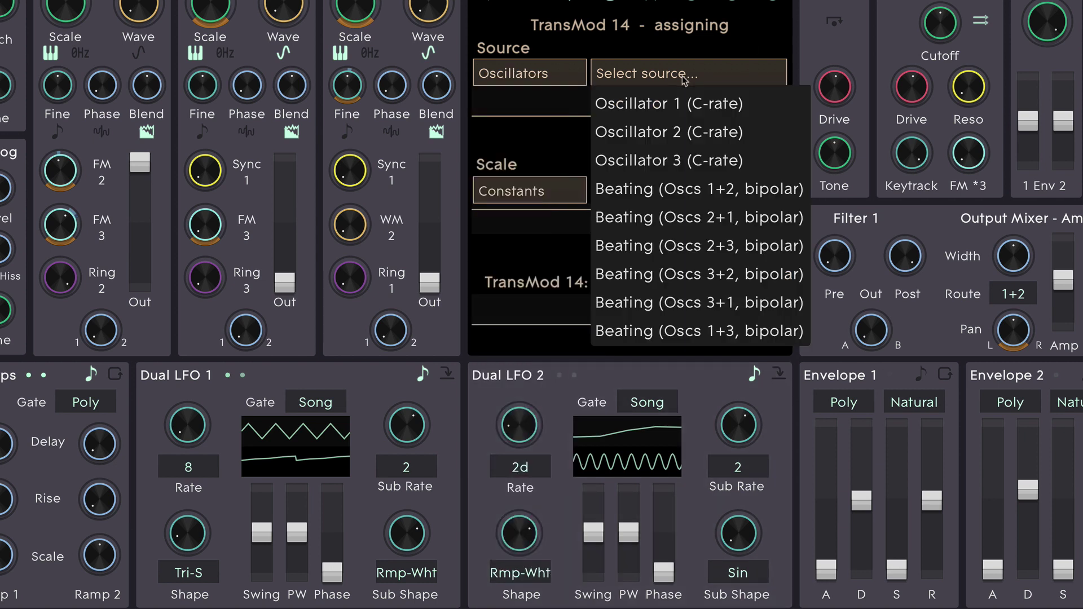
click(716, 110)
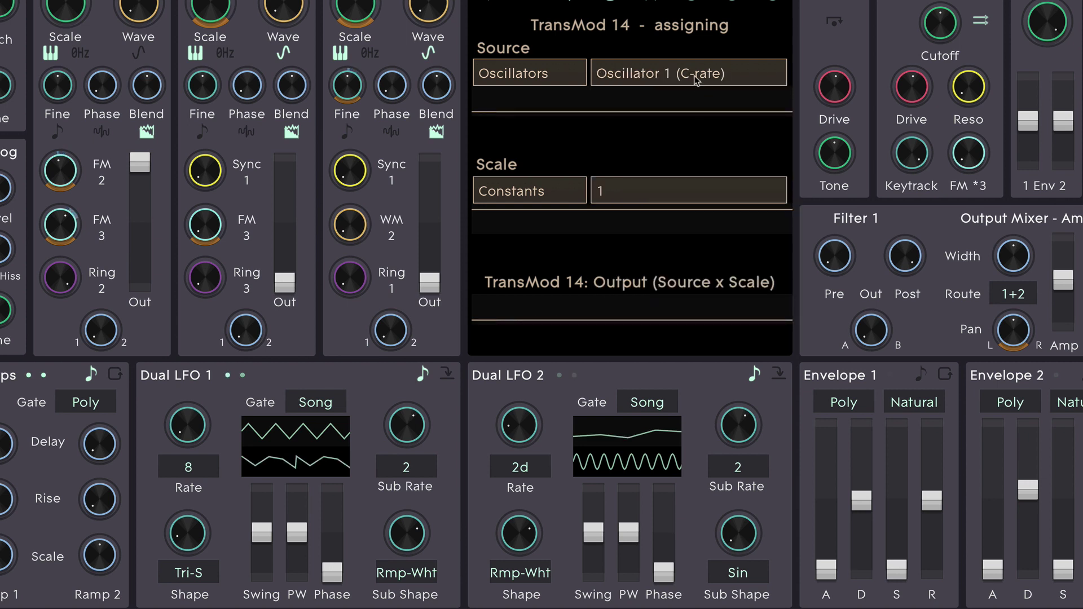